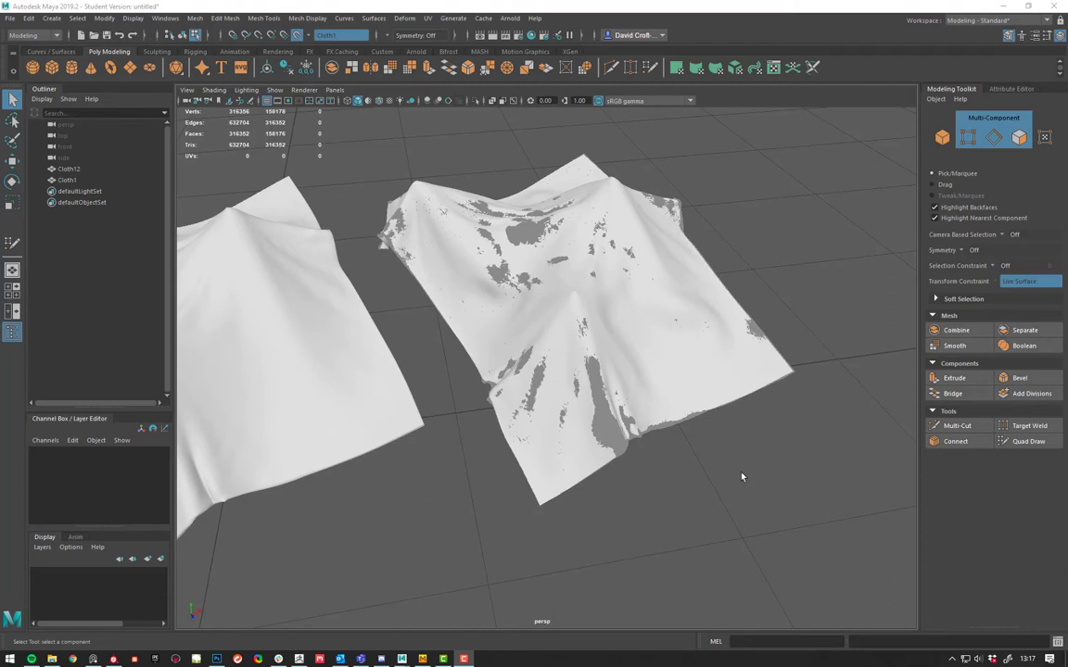
# Step: Place six Quad Draw dots across the front fold of the right-hand cloth and fill them with two adjoining quads
pyautogui.moveTo(662, 462)
pyautogui.keyDown('alt'); pyautogui.mouseDown()
pyautogui.moveTo(672, 467)
pyautogui.moveTo(658, 464)
pyautogui.mouseUp(); pyautogui.keyUp('alt')
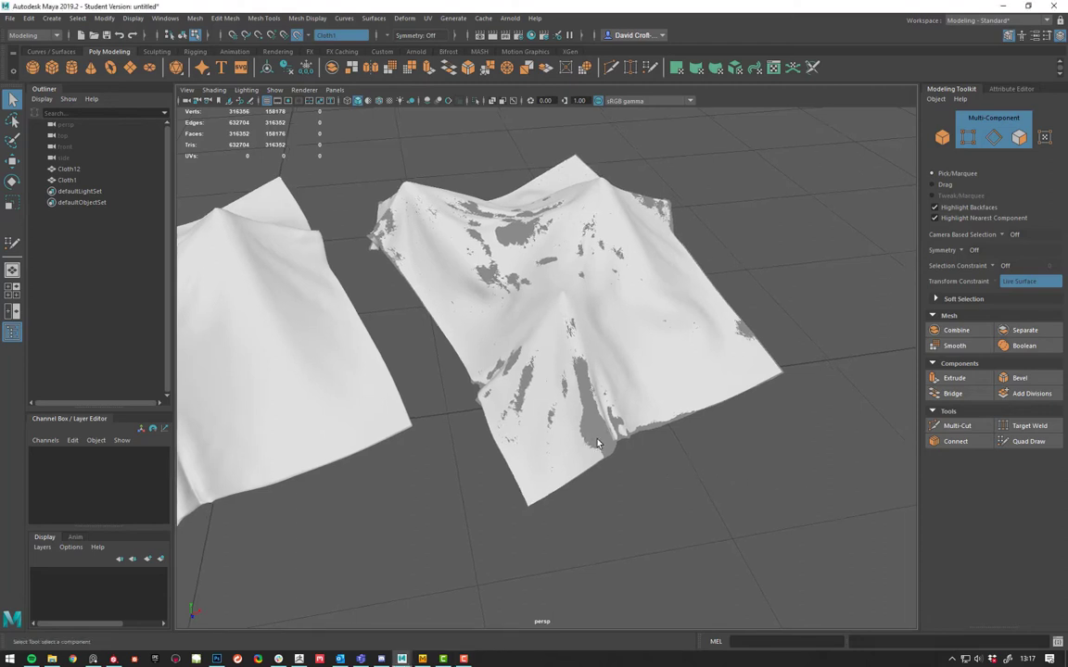
pyautogui.keyDown('alt'); pyautogui.moveTo(598, 445); pyautogui.dragTo(561, 438); pyautogui.keyUp('alt')
pyautogui.keyDown('alt'); pyautogui.moveTo(558, 418); pyautogui.dragTo(625, 500, button='right'); pyautogui.keyUp('alt')
pyautogui.keyDown('alt'); pyautogui.moveTo(625, 500); pyautogui.dragTo(631, 494); pyautogui.keyUp('alt')
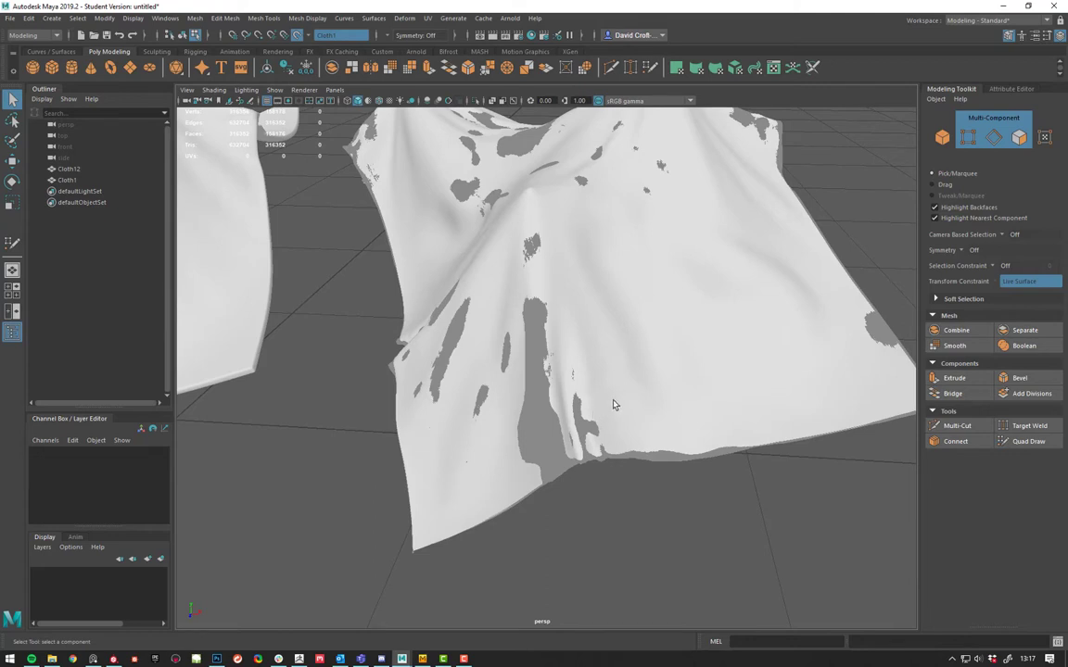
pyautogui.keyDown('alt'); pyautogui.moveTo(711, 449); pyautogui.dragTo(583, 453); pyautogui.keyUp('alt')
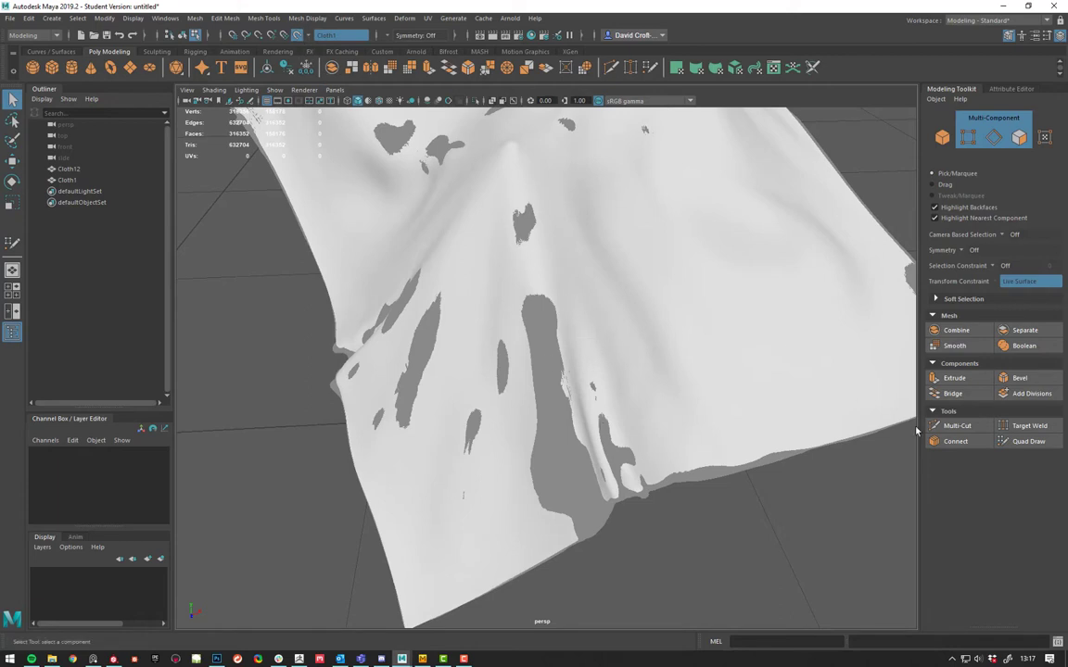
pyautogui.click(1021, 443)
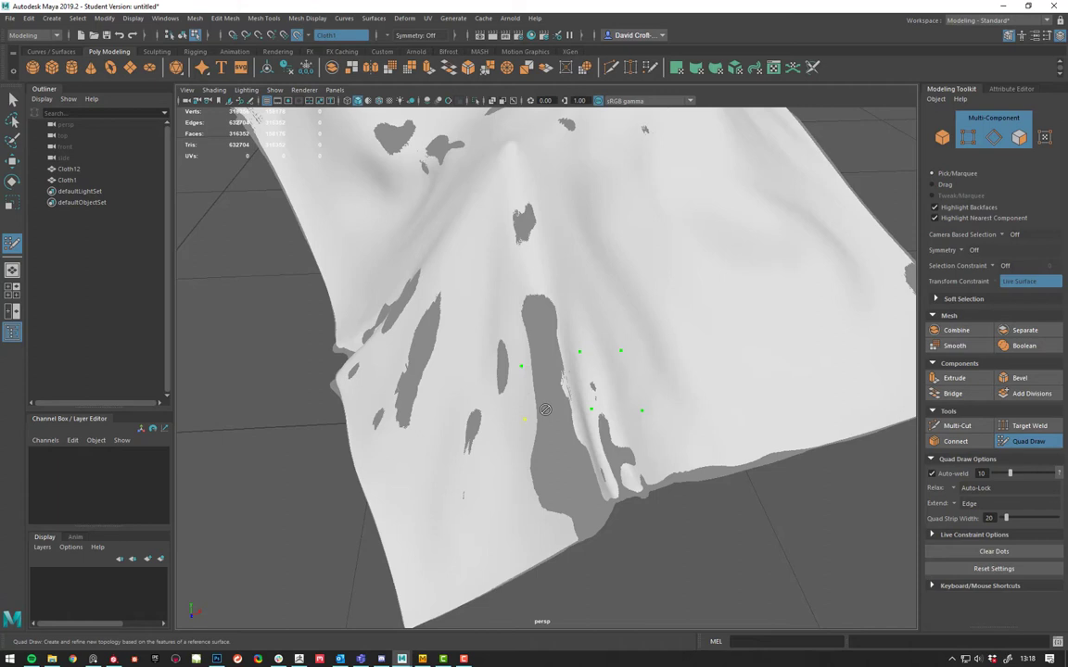
pyautogui.keyDown('shift'); pyautogui.click(554, 375); pyautogui.keyUp('shift')
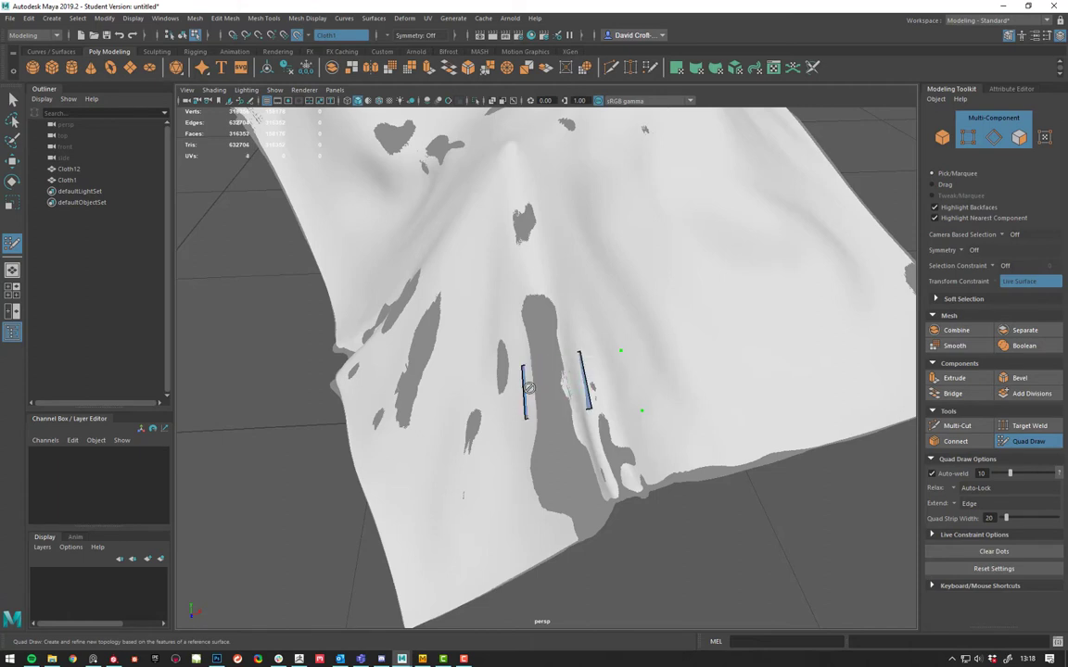
pyautogui.keyDown('shift'); pyautogui.click(608, 378); pyautogui.keyUp('shift')
pyautogui.moveTo(635, 426)
pyautogui.keyDown('alt'); pyautogui.mouseDown()
pyautogui.moveTo(602, 421)
pyautogui.moveTo(625, 408)
pyautogui.mouseUp(); pyautogui.keyUp('alt')
pyautogui.press('q')
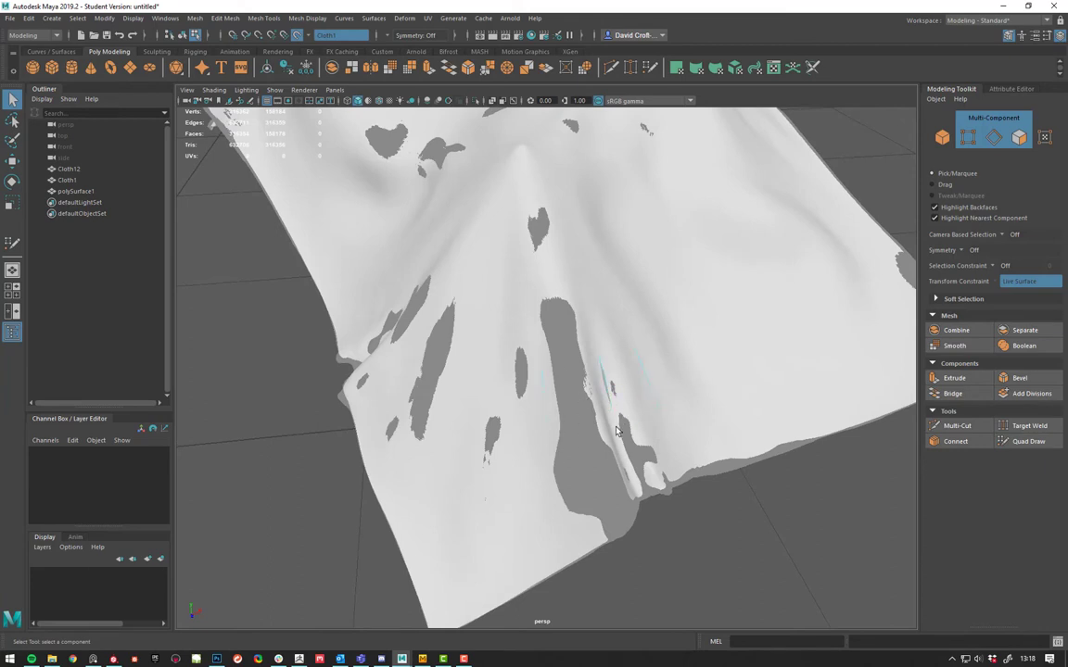
pyautogui.keyDown('alt'); pyautogui.moveTo(617, 430); pyautogui.dragTo(611, 387); pyautogui.keyUp('alt')
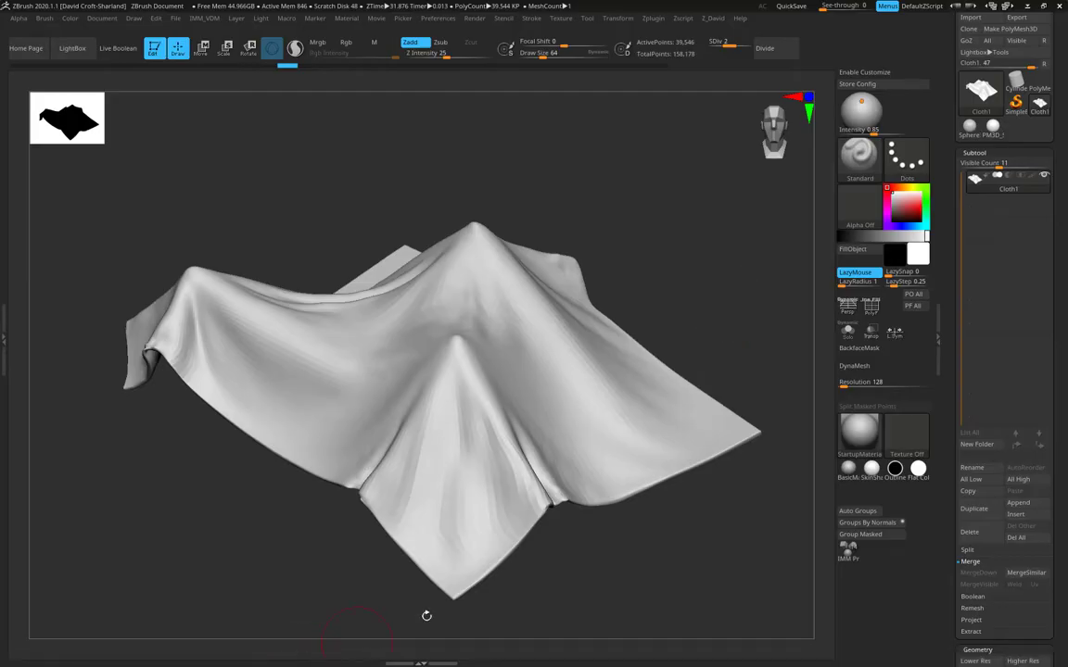
# Step: Sculpt a small test mark on the cloth's front panel with the Standard brush at draw size 64
pyautogui.moveTo(708, 334); pyautogui.dragTo(697, 334)
pyautogui.moveTo(614, 448); pyautogui.dragTo(627, 541)
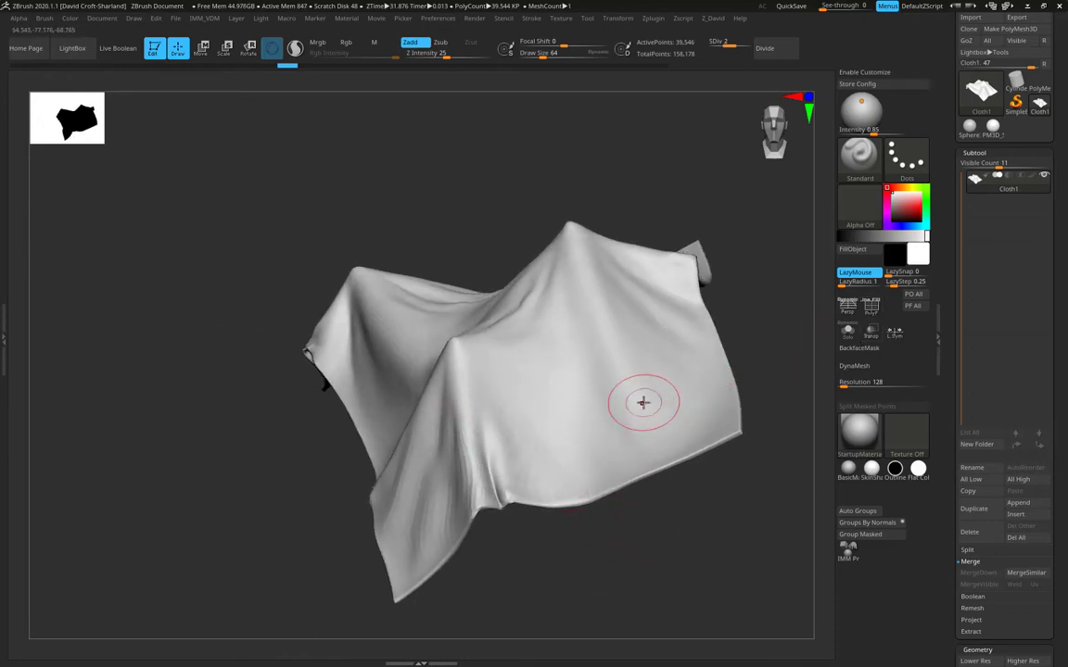
pyautogui.moveTo(569, 397)
pyautogui.keyDown('alt'); pyautogui.mouseDown()
pyautogui.moveTo(586, 427)
pyautogui.moveTo(575, 404)
pyautogui.mouseUp(); pyautogui.keyUp('alt')
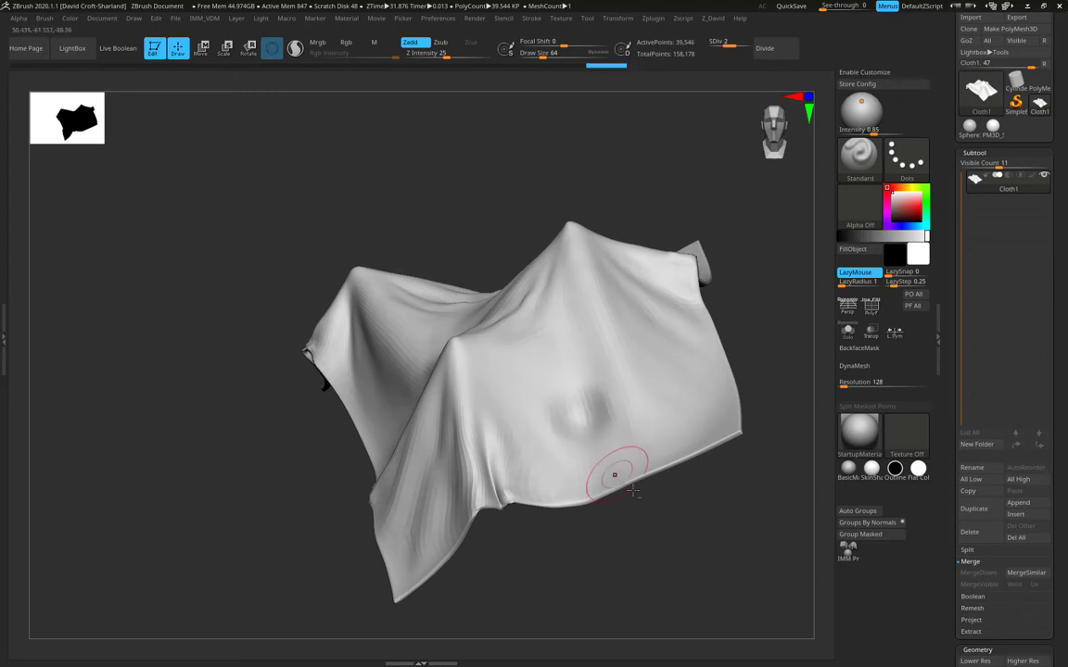
pyautogui.moveTo(636, 530); pyautogui.dragTo(587, 479)
pyautogui.moveTo(539, 416)
pyautogui.mouseDown()
pyautogui.moveTo(549, 409)
pyautogui.moveTo(519, 388)
pyautogui.mouseUp()
pyautogui.moveTo(394, 388)
pyautogui.mouseDown()
pyautogui.moveTo(408, 420)
pyautogui.moveTo(577, 503)
pyautogui.moveTo(586, 493)
pyautogui.mouseUp()
pyautogui.moveTo(586, 492); pyautogui.dragTo(453, 425, button='right')
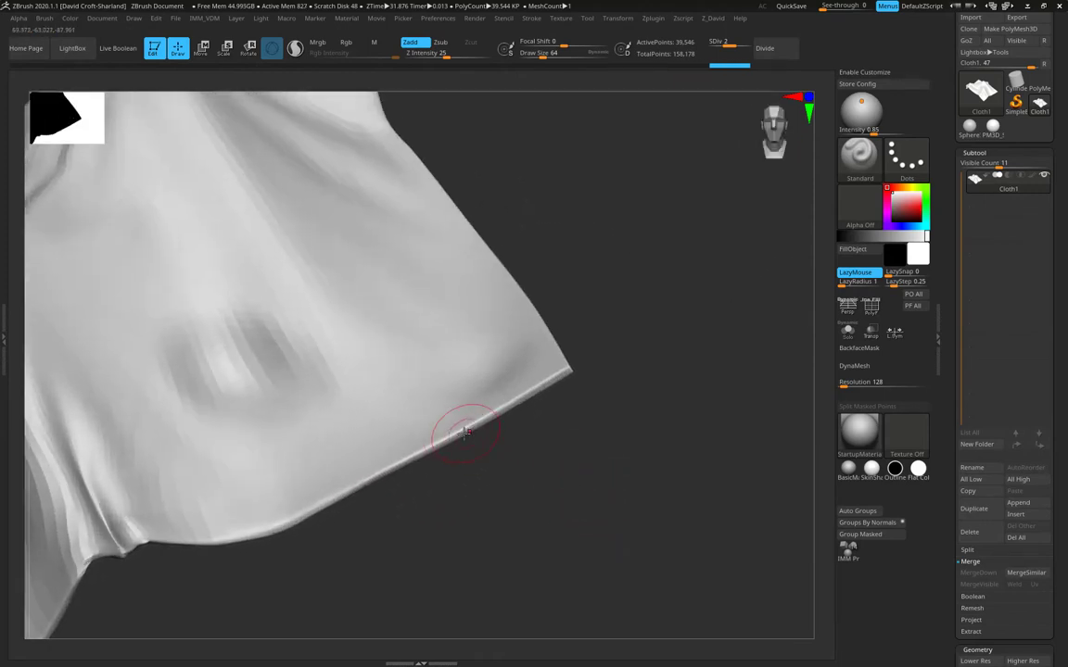
# Step: Smooth the cloth's lower hem edge towards its outer corner with the Smooth brush
pyautogui.keyDown('shift'); pyautogui.moveTo(372, 473); pyautogui.dragTo(537, 393); pyautogui.keyUp('shift')
pyautogui.moveTo(518, 452); pyautogui.dragTo(501, 408, button='right')
pyautogui.hotkey('ctrl', 'shift', 'z')
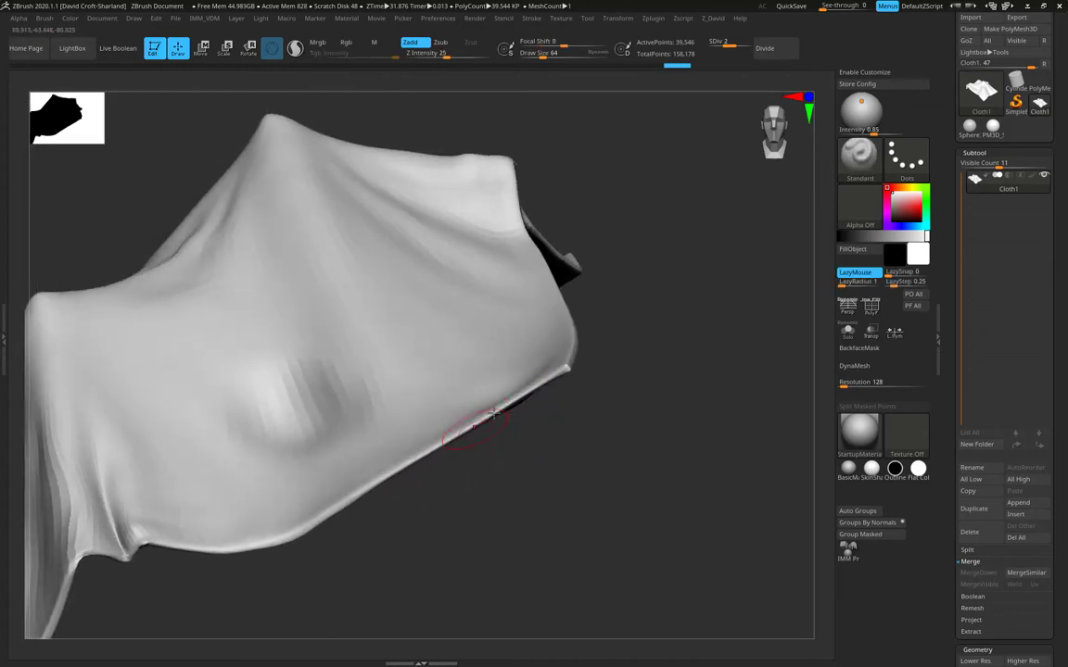
pyautogui.moveTo(478, 415)
pyautogui.mouseDown()
pyautogui.moveTo(523, 396)
pyautogui.moveTo(537, 370)
pyautogui.mouseUp()
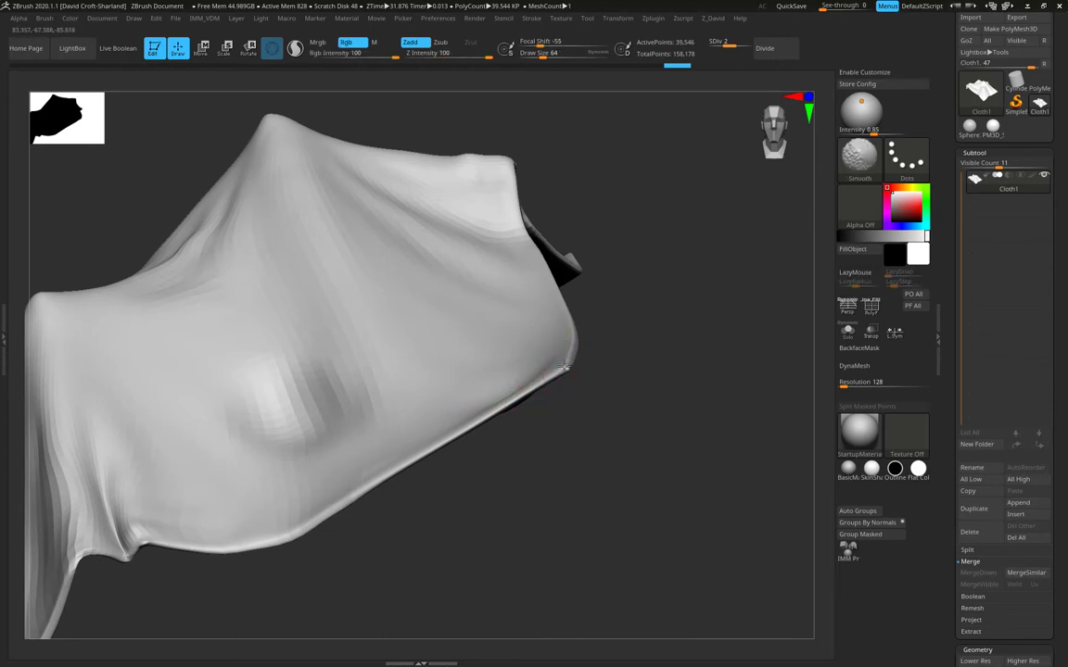
# Step: Thicken the whole Cloth1 mesh with the Inflate deformation
pyautogui.moveTo(591, 405)
pyautogui.mouseDown(button='right')
pyautogui.moveTo(640, 492)
pyautogui.moveTo(554, 534)
pyautogui.mouseUp(button='right')
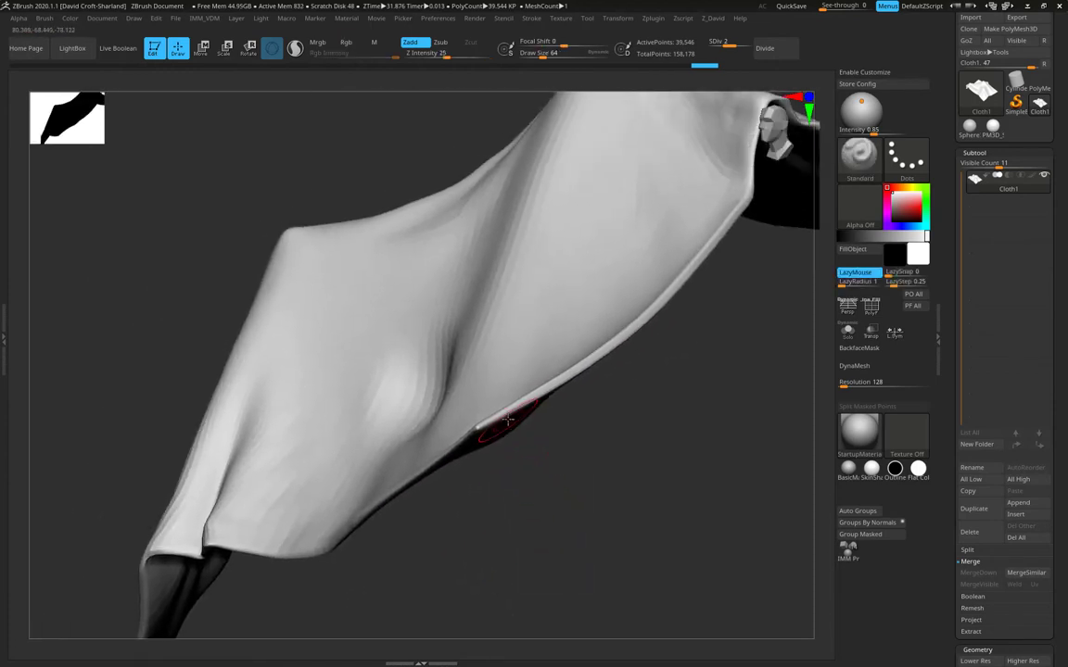
pyautogui.moveTo(558, 479); pyautogui.dragTo(488, 436, button='right')
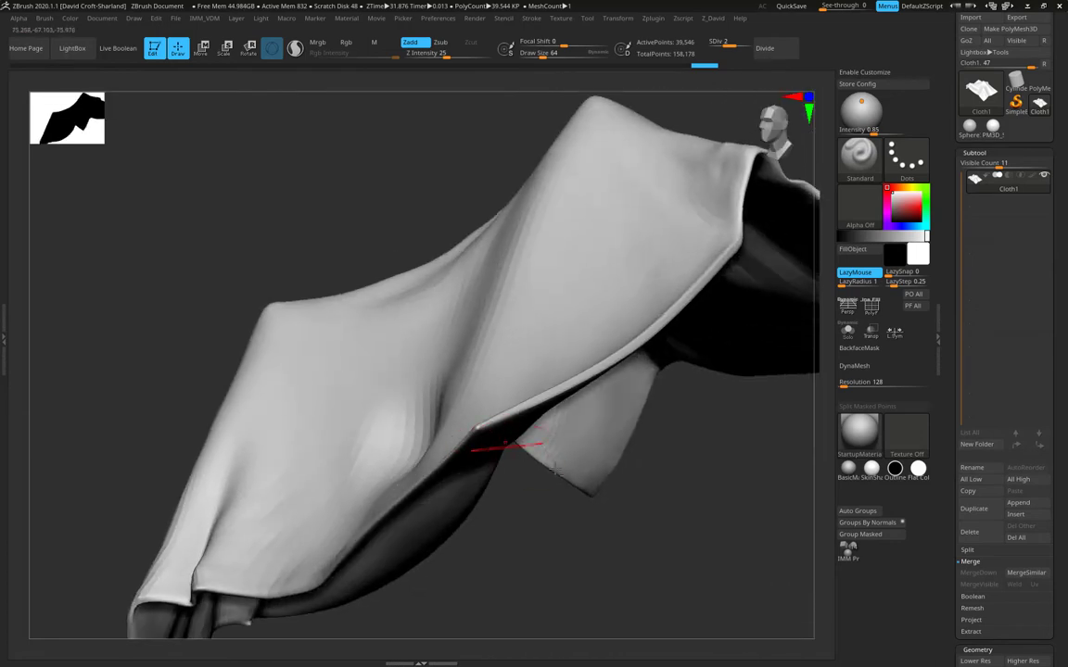
pyautogui.scroll(-15, 1062, 594)
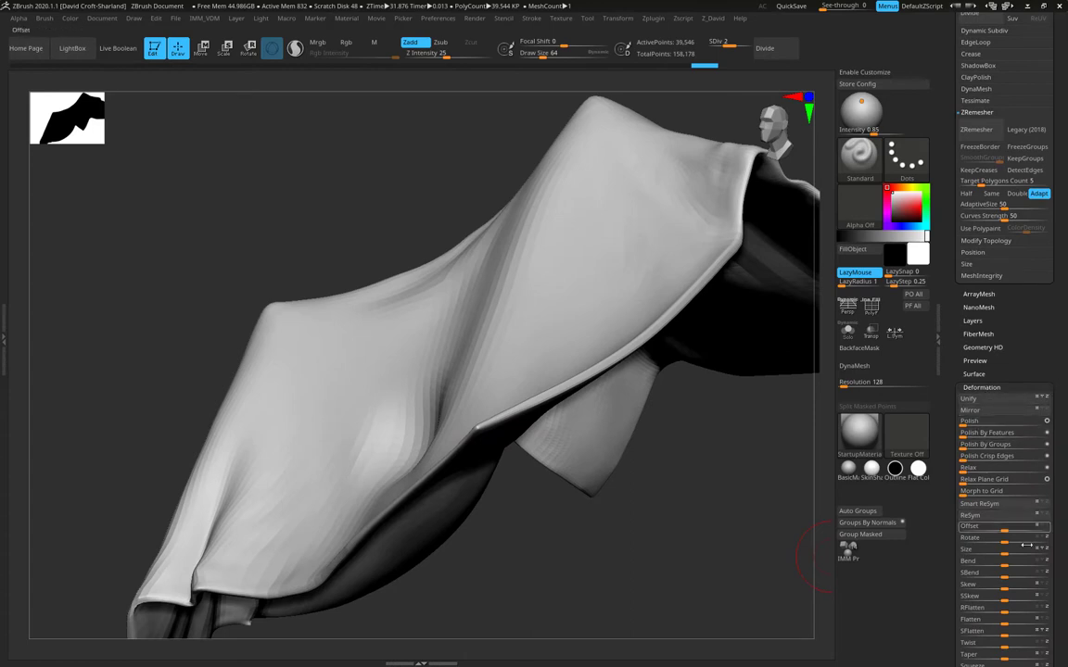
pyautogui.scroll(-3, 1046, 510)
pyautogui.scroll(-3, 1045, 510)
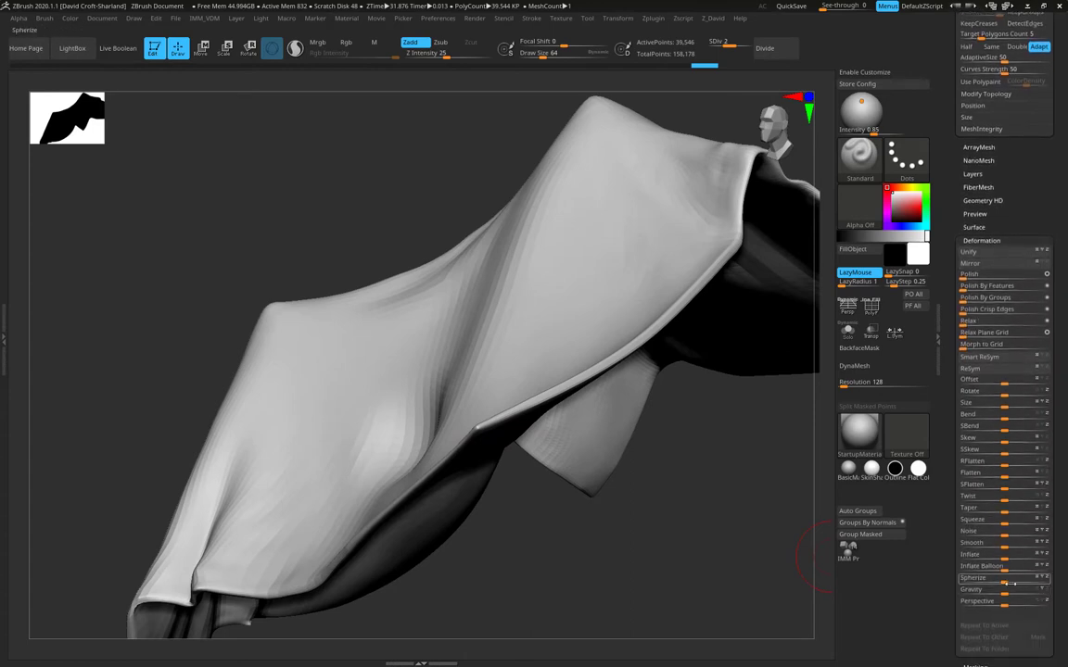
pyautogui.moveTo(1004, 556); pyautogui.dragTo(1052, 572)
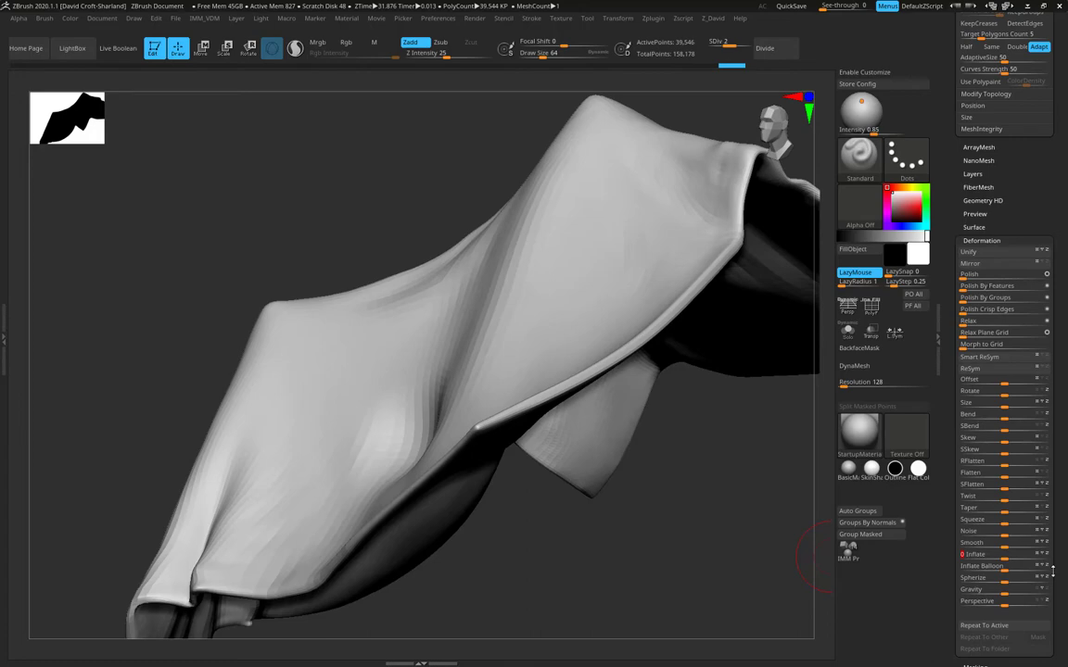
# Step: Switch to Maya, deactivate Cloth1 as the live surface and enter face selection on the cloth
pyautogui.hotkey('alt', 'Tab')
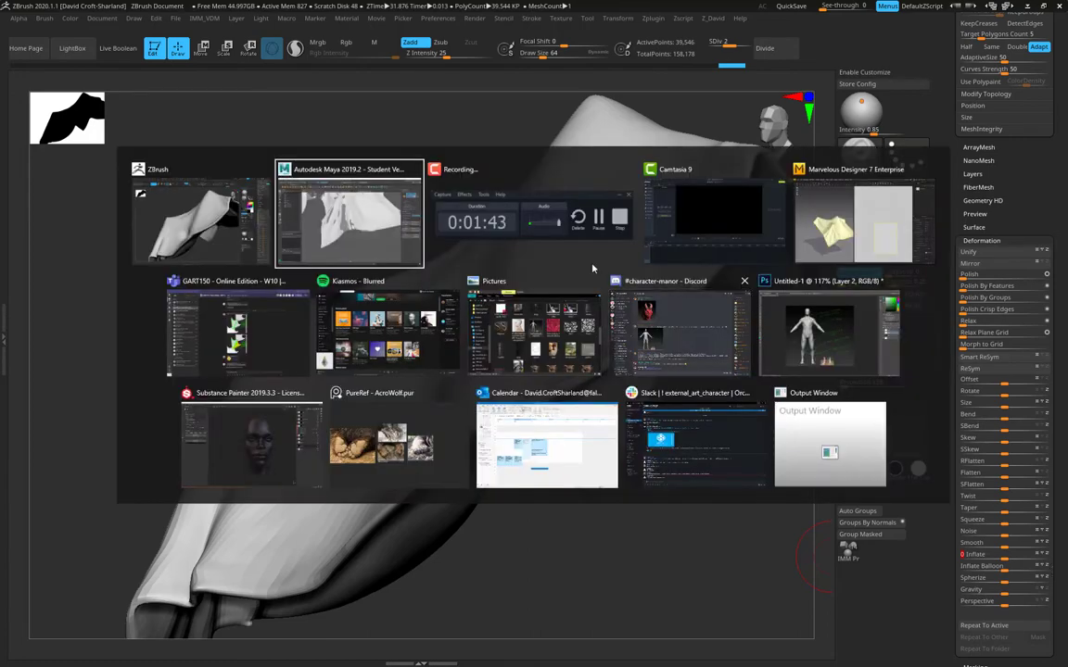
pyautogui.click(378, 229)
pyautogui.keyDown('alt'); pyautogui.moveTo(490, 402); pyautogui.dragTo(561, 404); pyautogui.keyUp('alt')
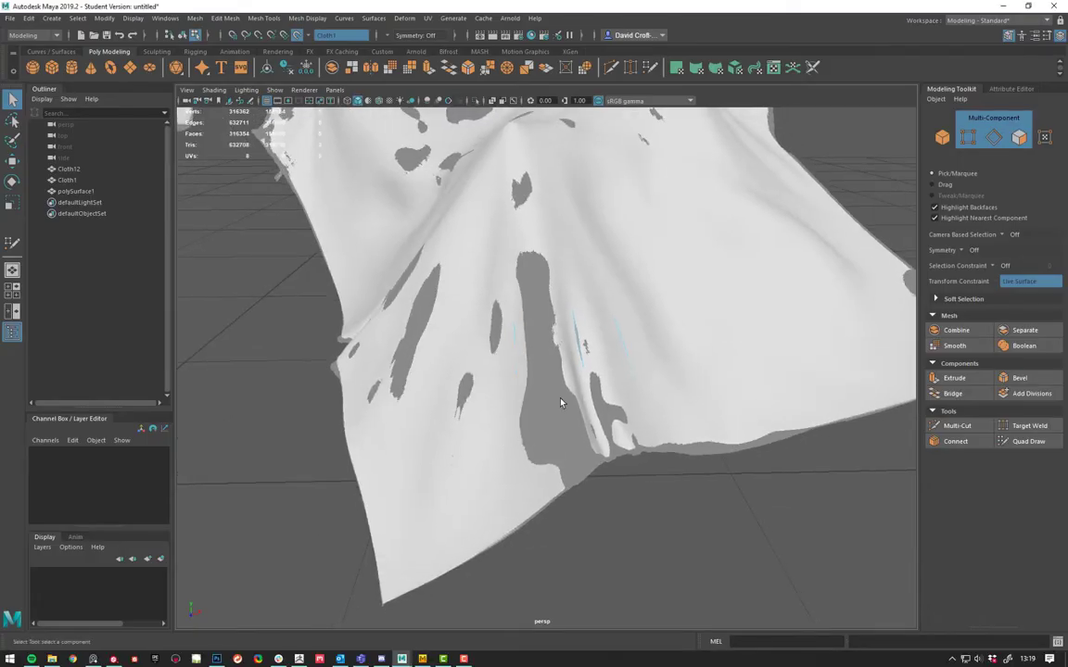
pyautogui.moveTo(566, 350); pyautogui.dragTo(568, 387, button='right')
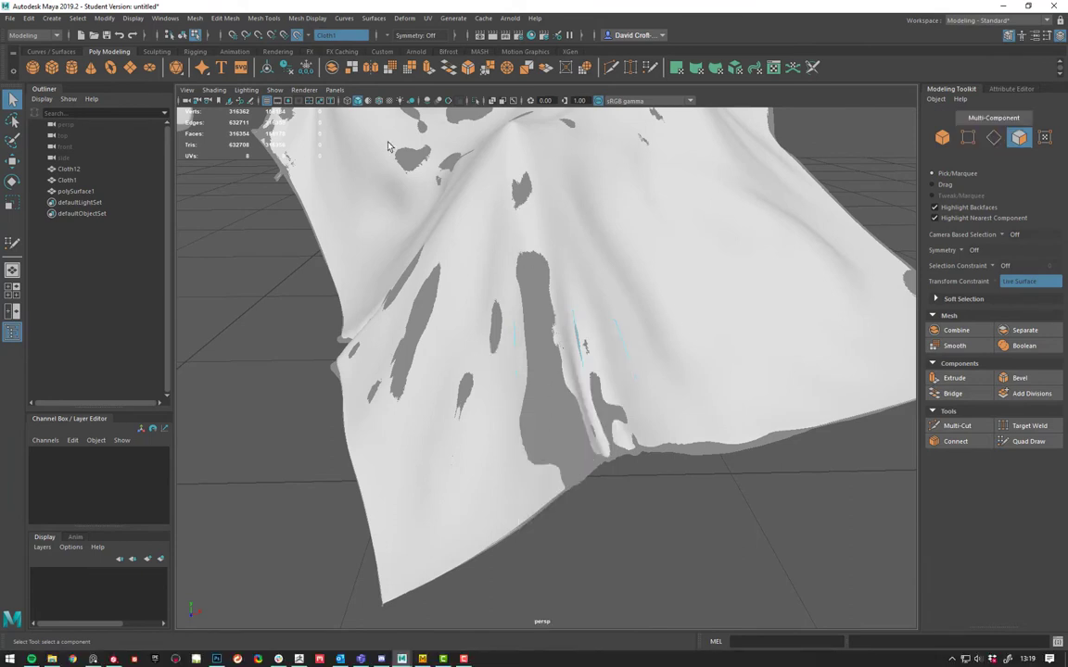
pyautogui.click(299, 36)
pyautogui.click(542, 414)
pyautogui.moveTo(563, 344); pyautogui.dragTo(554, 396, button='right')
pyautogui.moveTo(548, 350); pyautogui.dragTo(553, 385, button='right')
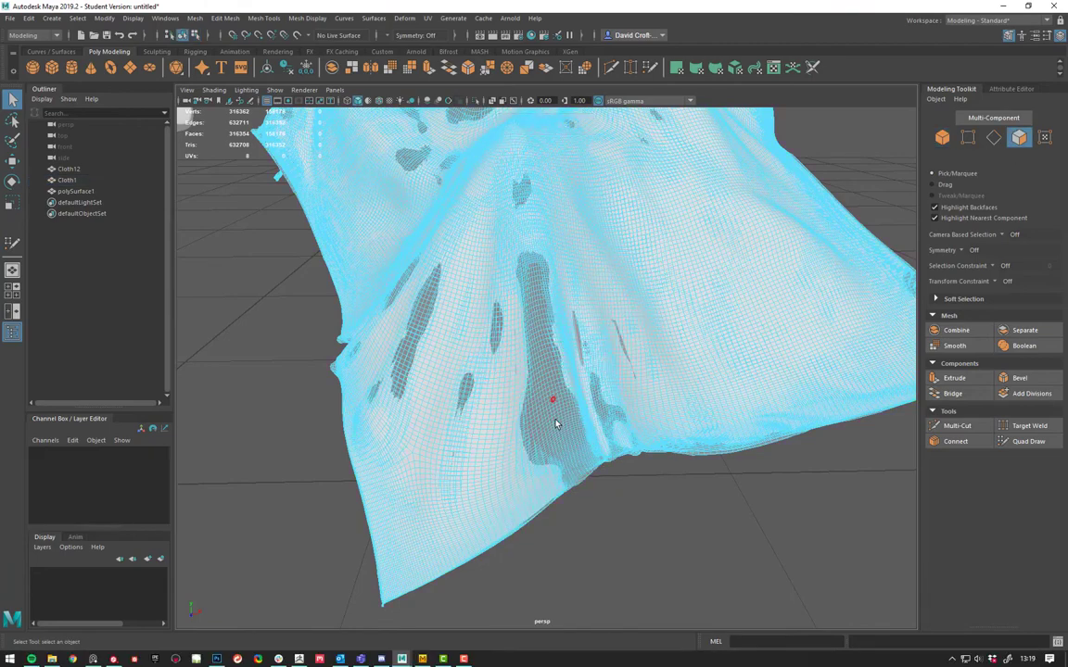
# Step: Select six faces along the large dark patch on the front fold, grow the selection to cover it and delete the faces
pyautogui.scroll(8, 586, 480)
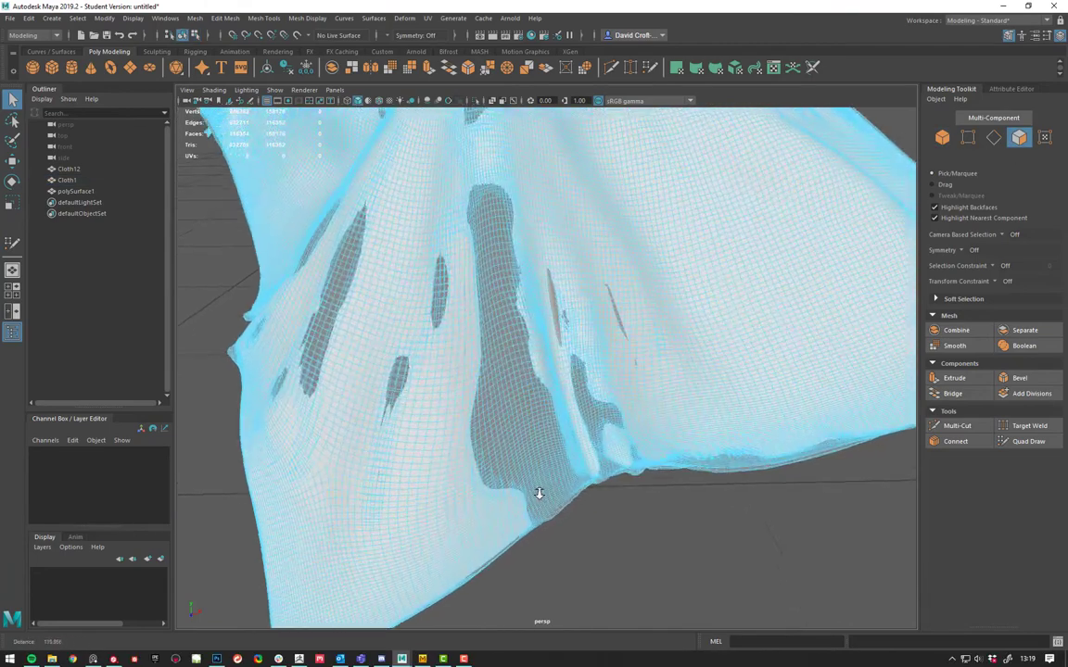
pyautogui.scroll(2, 528, 473)
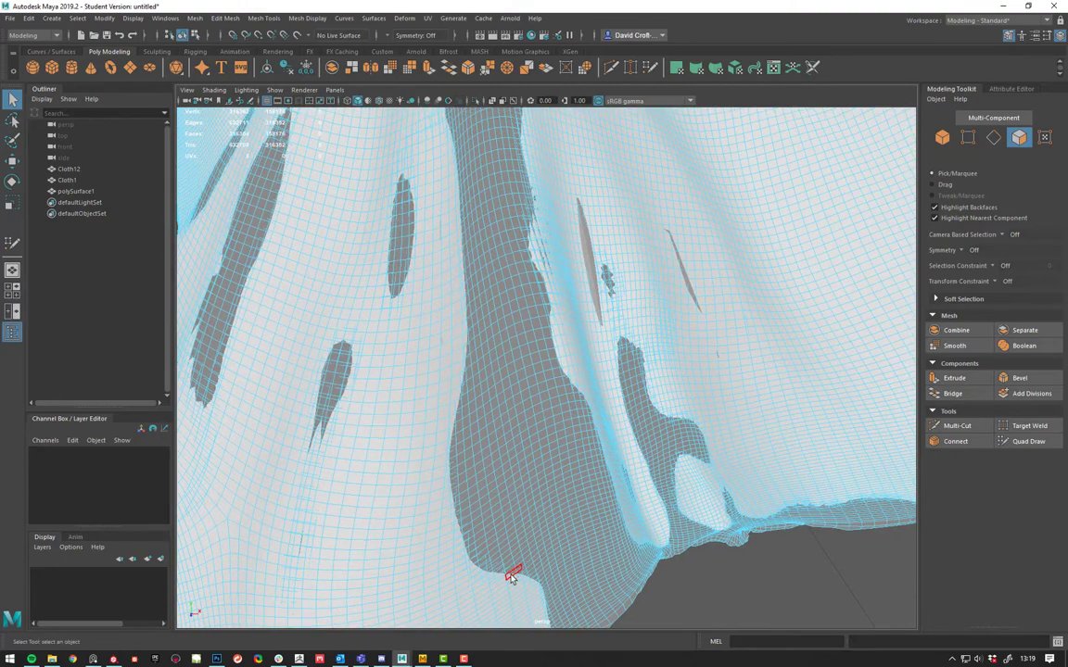
pyautogui.scroll(6, 541, 505)
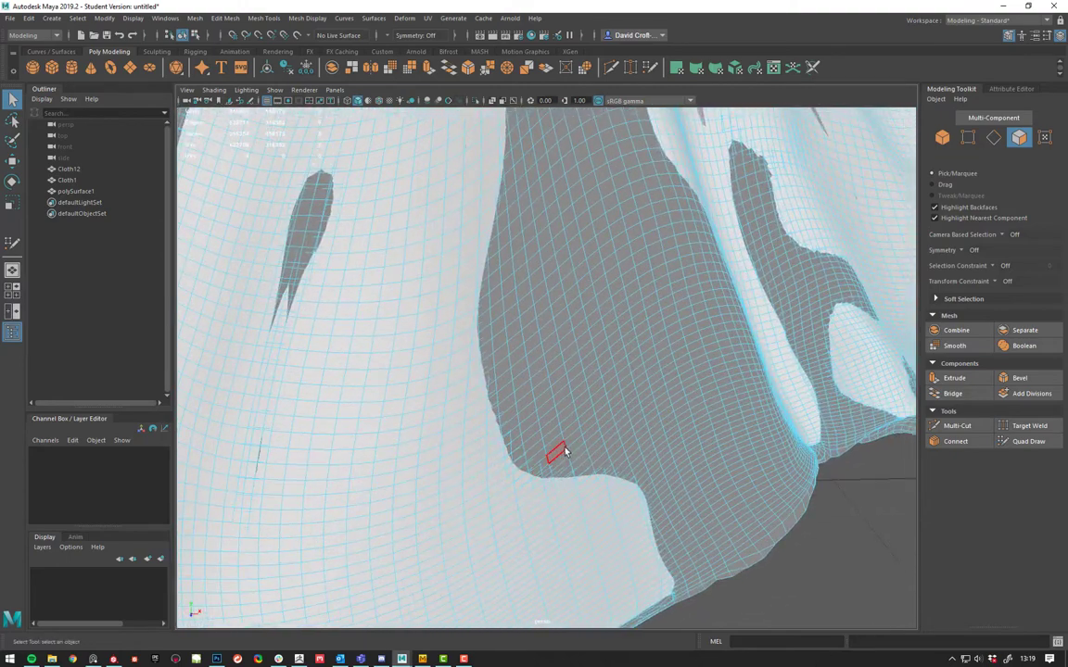
pyautogui.click(575, 438)
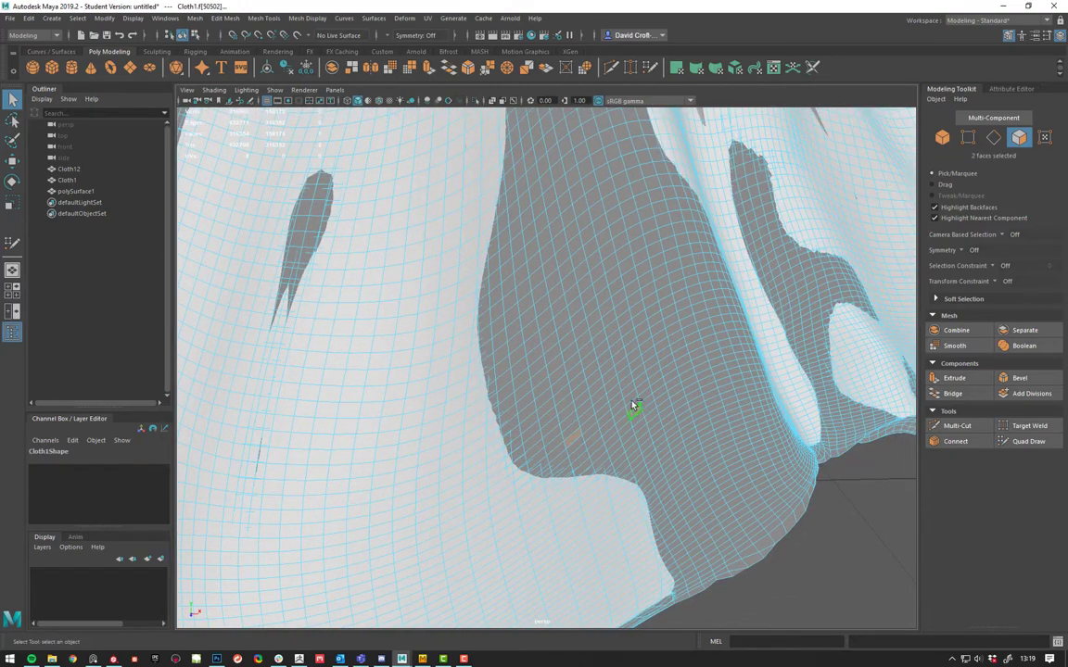
pyautogui.keyDown('shift'); pyautogui.click(557, 295); pyautogui.keyUp('shift')
pyautogui.keyDown('shift'); pyautogui.click(648, 250); pyautogui.keyUp('shift')
pyautogui.keyDown('alt'); pyautogui.moveTo(648, 250); pyautogui.dragTo(638, 550, button='middle'); pyautogui.keyUp('alt')
pyautogui.keyDown('alt'); pyautogui.moveTo(575, 387); pyautogui.dragTo(440, 402); pyautogui.keyUp('alt')
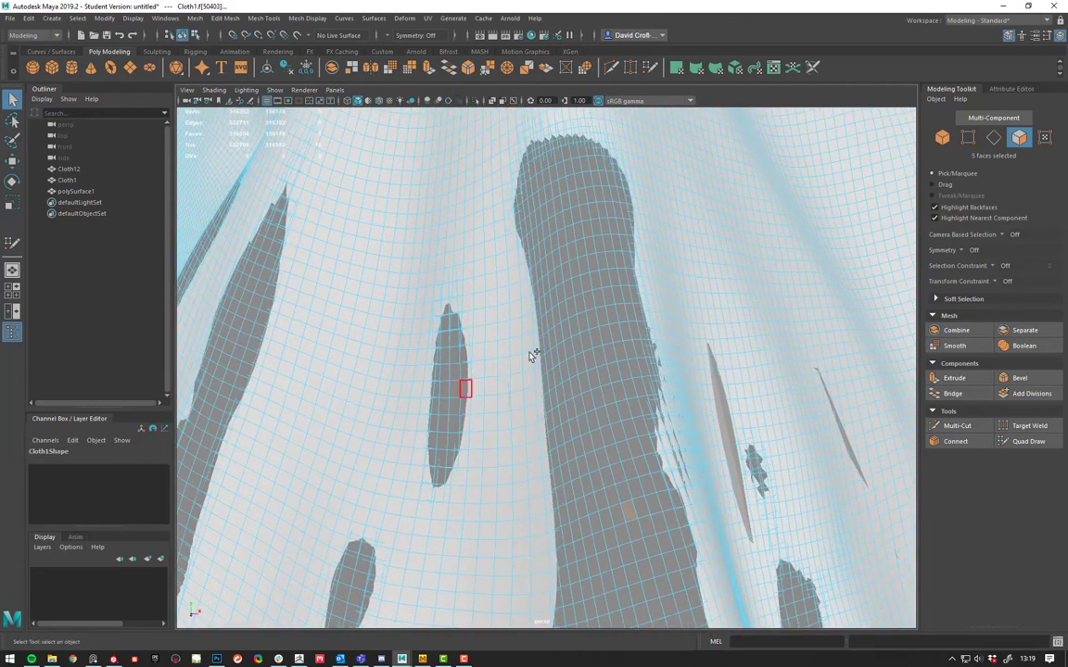
pyautogui.keyDown('shift'); pyautogui.click(574, 211); pyautogui.keyUp('shift')
pyautogui.keyDown('alt'); pyautogui.moveTo(626, 397); pyautogui.dragTo(511, 310, button='right'); pyautogui.keyUp('alt')
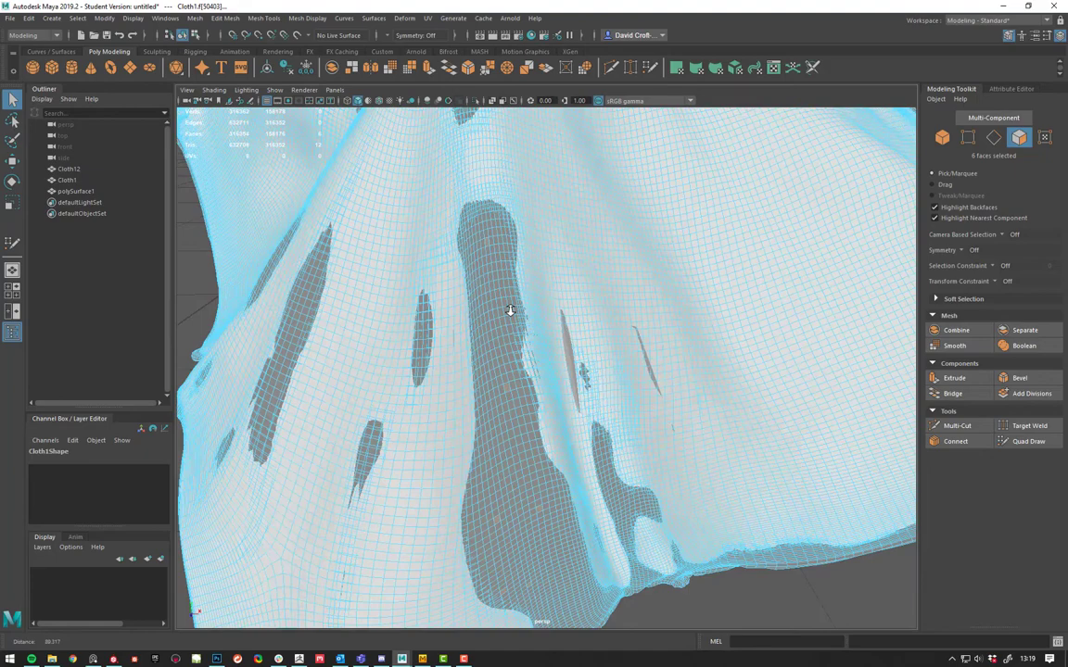
pyautogui.keyDown('alt'); pyautogui.moveTo(510, 311); pyautogui.dragTo(609, 436); pyautogui.keyUp('alt')
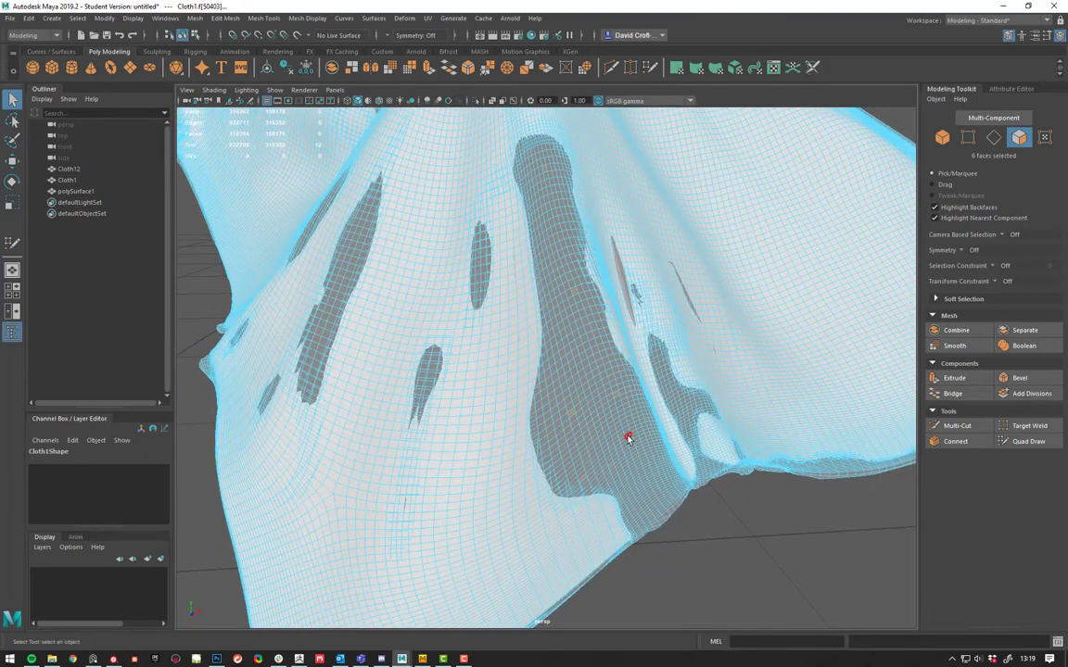
pyautogui.hotkey('shift', '.')
pyautogui.hotkey('shift', '.')
pyautogui.hotkey('shift', '.')
pyautogui.hotkey('shift', '.')
pyautogui.hotkey('shift', '.')
pyautogui.hotkey('shift', '.')
pyautogui.hotkey('shift', '.')
pyautogui.hotkey('shift', '.')
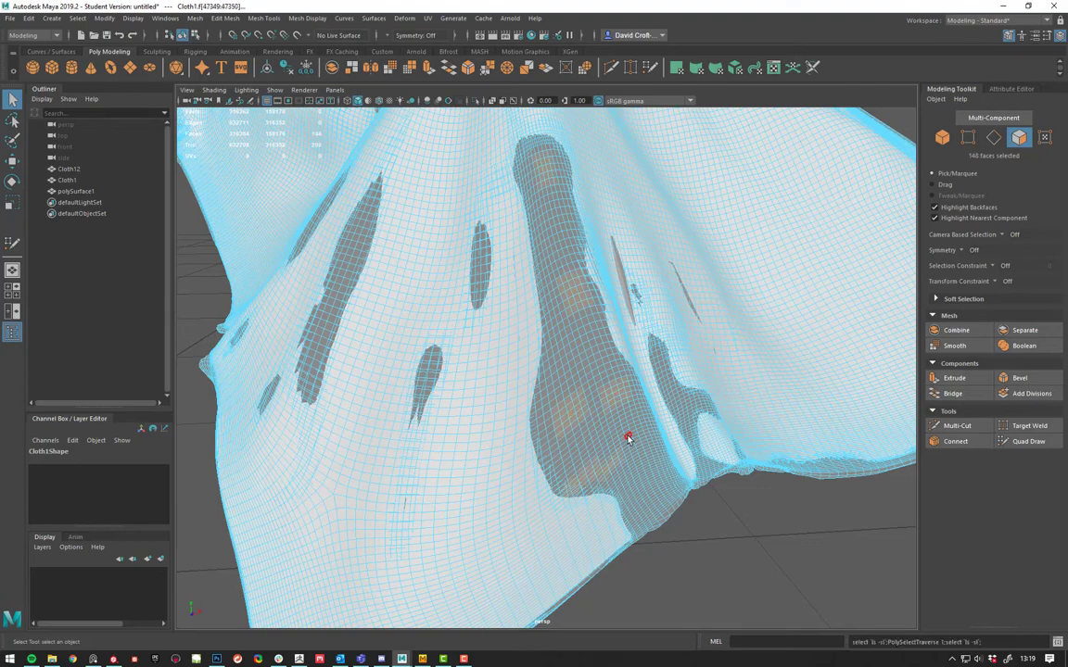
pyautogui.hotkey('shift', '.')
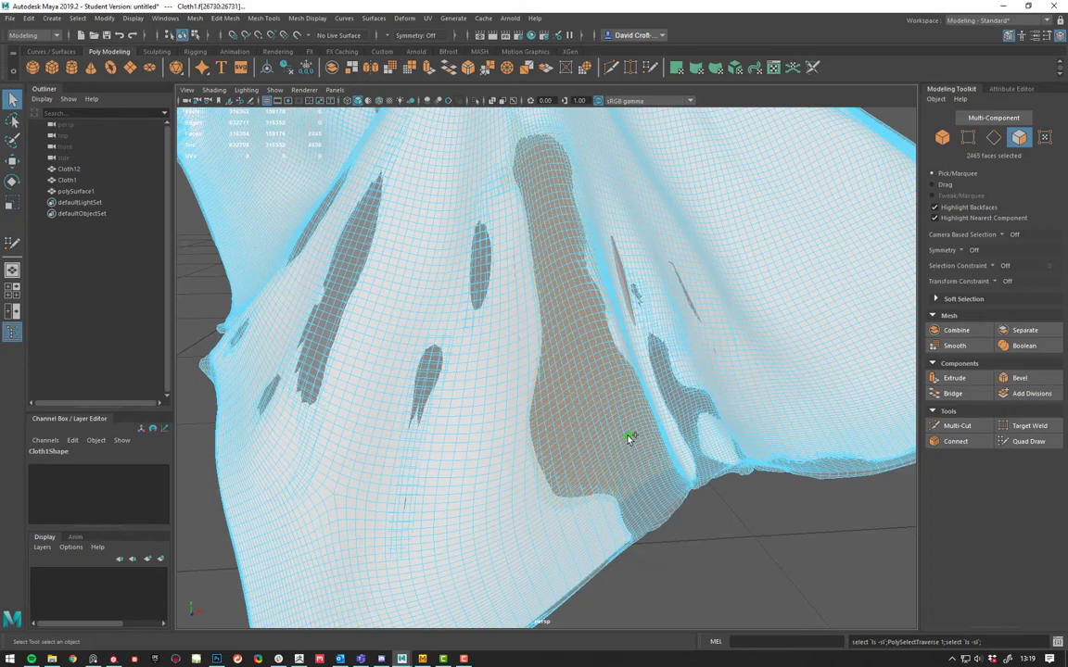
pyautogui.press('Delete')
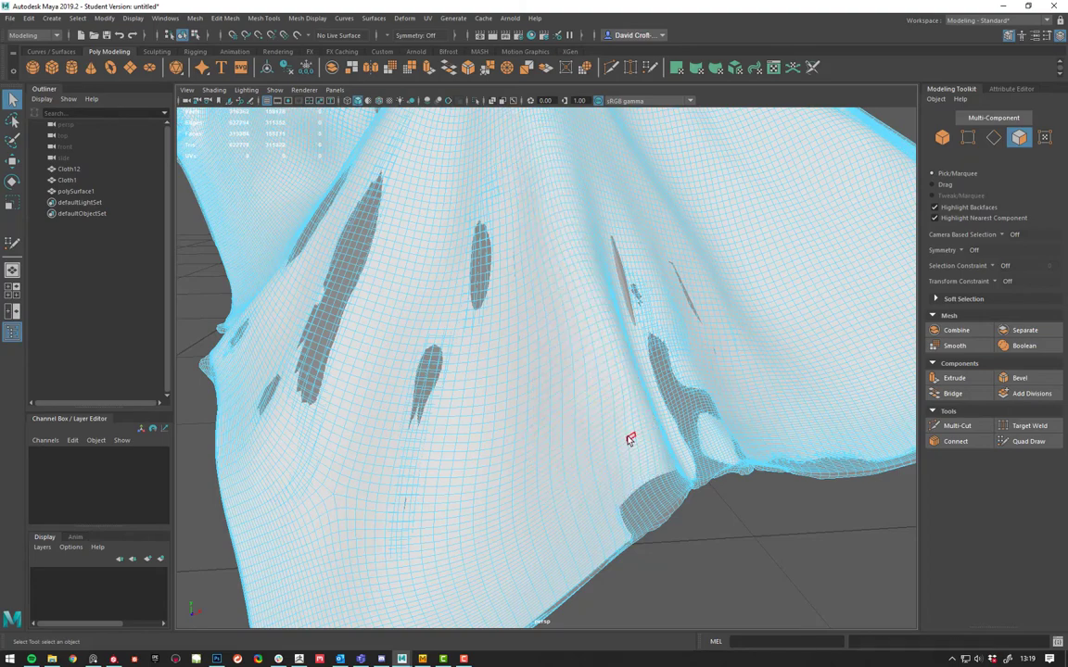
# Step: Select faces in the smaller dark patches around the front fold, grow the selection over them, delete them and return Cloth1 to object selection
pyautogui.keyDown('alt'); pyautogui.moveTo(630, 439); pyautogui.dragTo(429, 394); pyautogui.keyUp('alt')
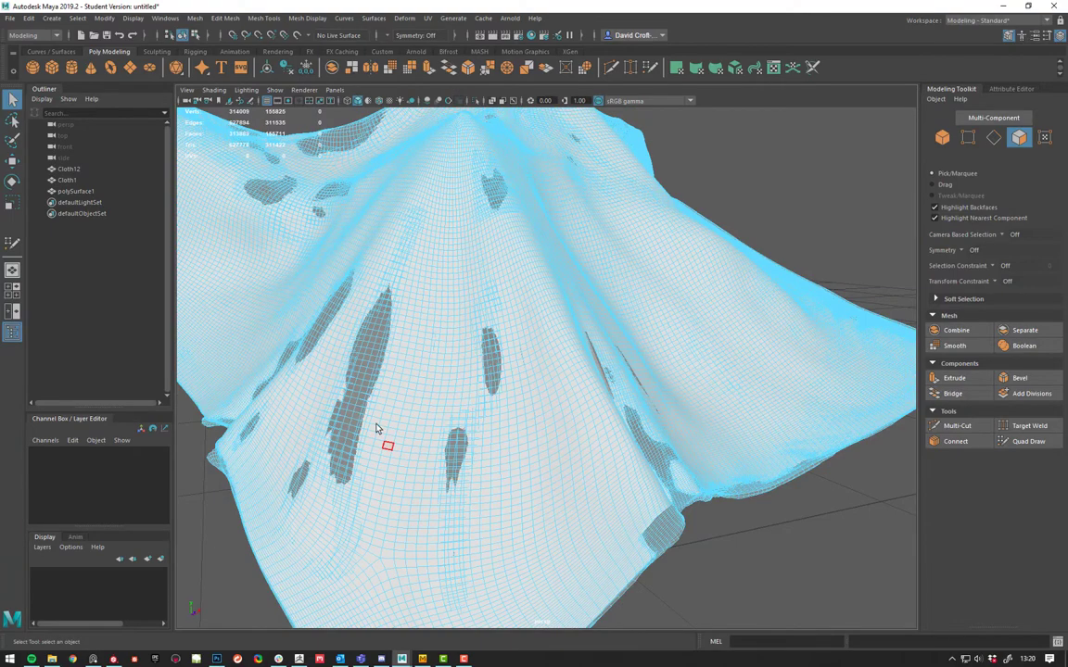
pyautogui.keyDown('alt'); pyautogui.moveTo(352, 419); pyautogui.dragTo(493, 413); pyautogui.keyUp('alt')
pyautogui.click(497, 420)
pyautogui.keyDown('alt'); pyautogui.moveTo(565, 435); pyautogui.dragTo(587, 463); pyautogui.keyUp('alt')
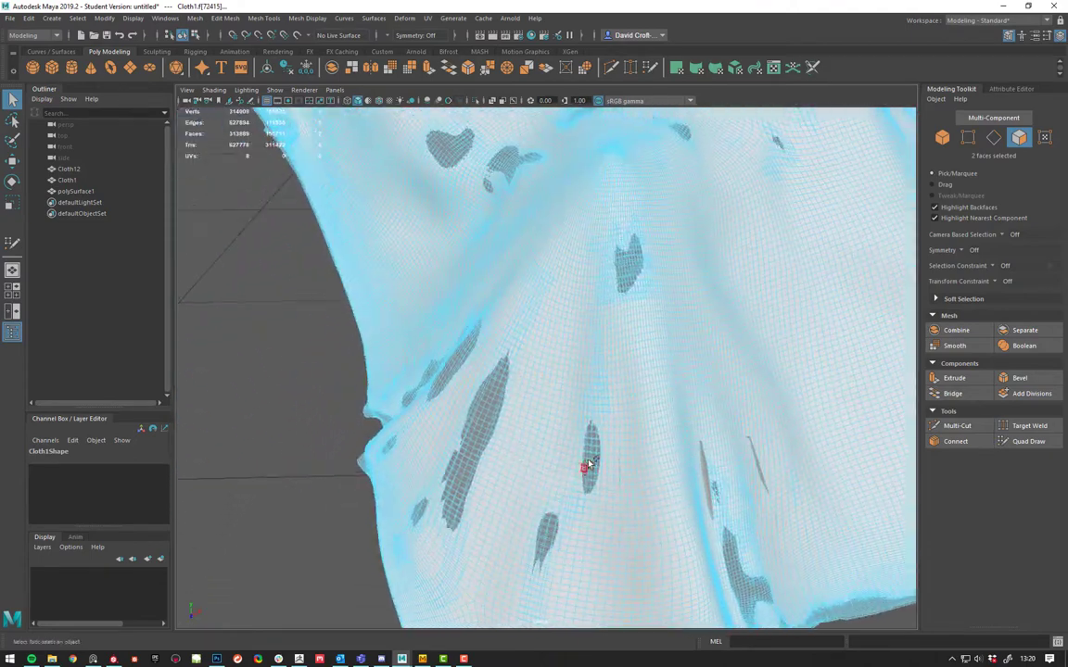
pyautogui.click(632, 274)
pyautogui.hotkey('shift', '.')
pyautogui.hotkey('shift', '.')
pyautogui.hotkey('shift', '.')
pyautogui.hotkey('shift', '.')
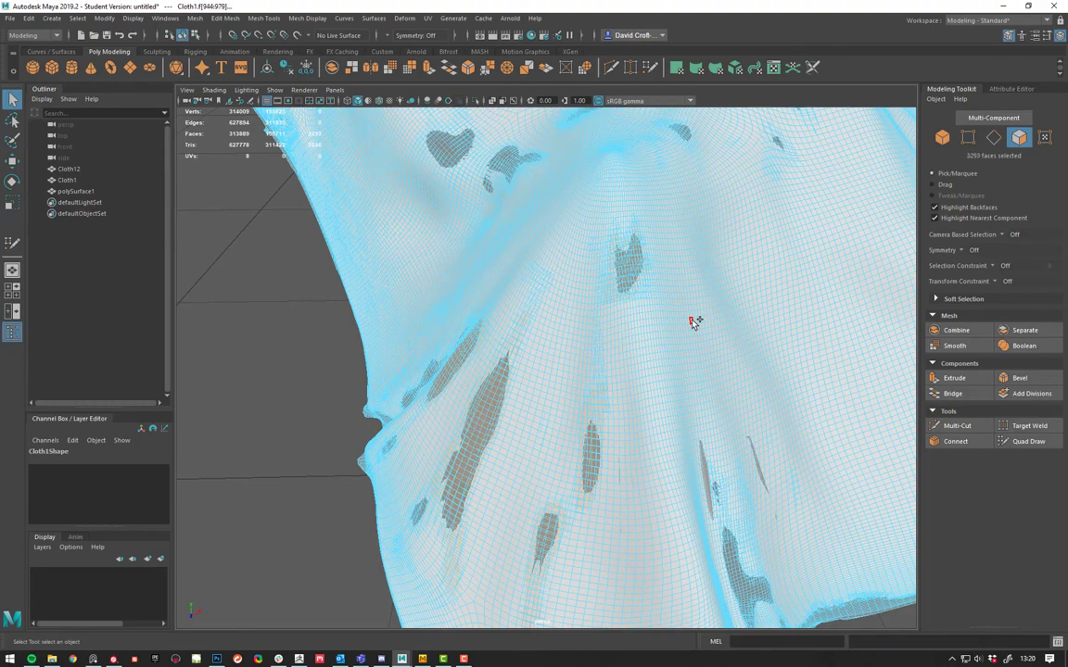
pyautogui.press('Delete')
pyautogui.moveTo(726, 331); pyautogui.dragTo(731, 299, button='right')
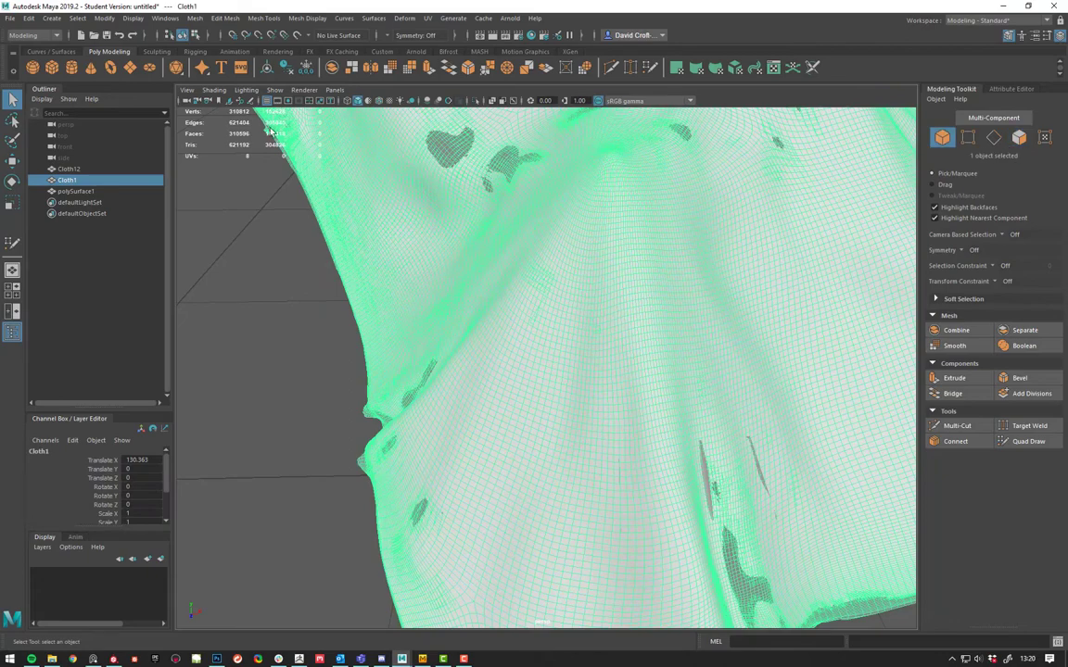
# Step: Make Cloth1 the live surface and use Quad Draw to create two adjoining quads on the front of the cloth
pyautogui.click(297, 35)
pyautogui.click(1027, 442)
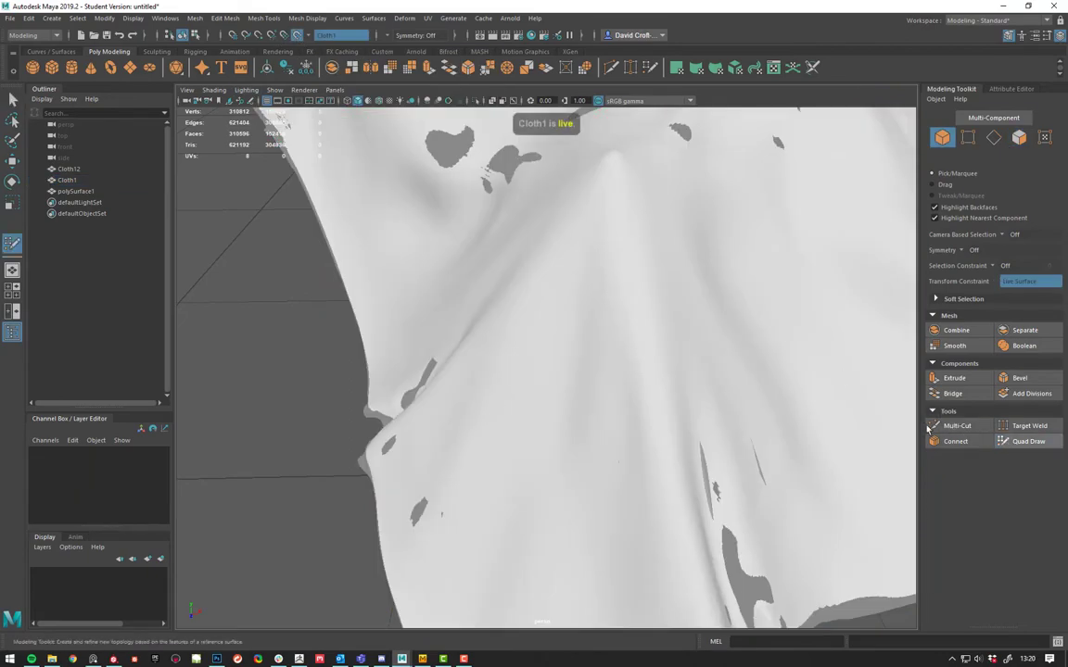
pyautogui.click(649, 506)
pyautogui.click(638, 381)
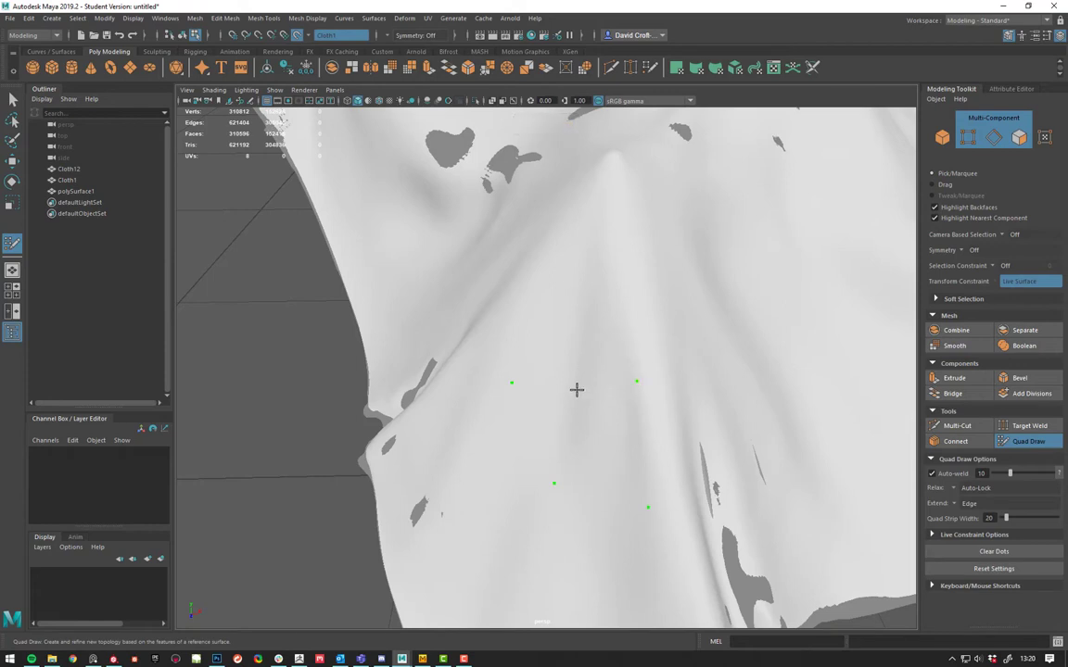
pyautogui.keyDown('shift'); pyautogui.click(586, 436); pyautogui.keyUp('shift')
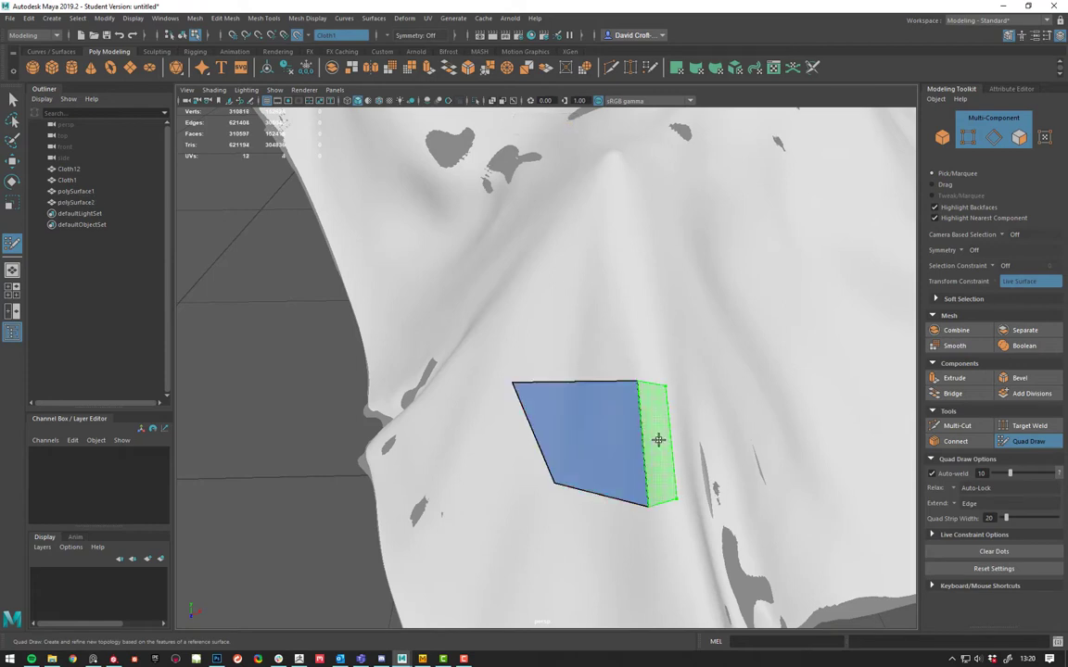
pyautogui.keyDown('shift'); pyautogui.click(656, 441); pyautogui.keyUp('shift')
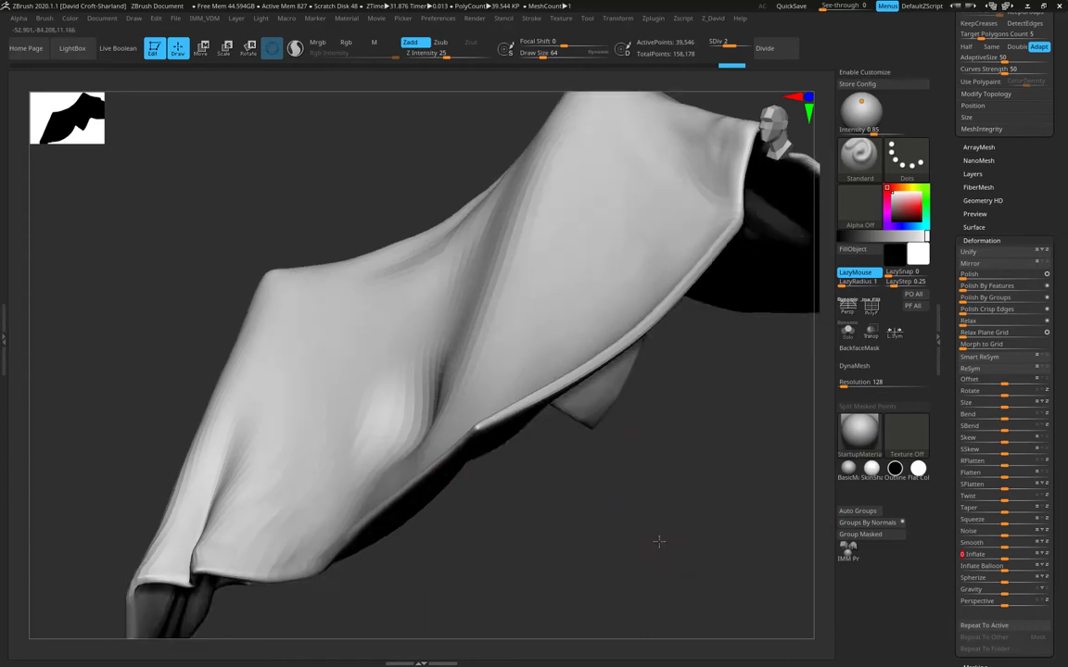
# Step: Switch to ZBrush, make the PM3D_Sphere3D tool active and paint an irregular mask patch on the sphere
pyautogui.moveTo(660, 541); pyautogui.dragTo(651, 471)
pyautogui.moveTo(1059, 189); pyautogui.dragTo(1057, 254)
pyautogui.scroll(10, 1056, 253)
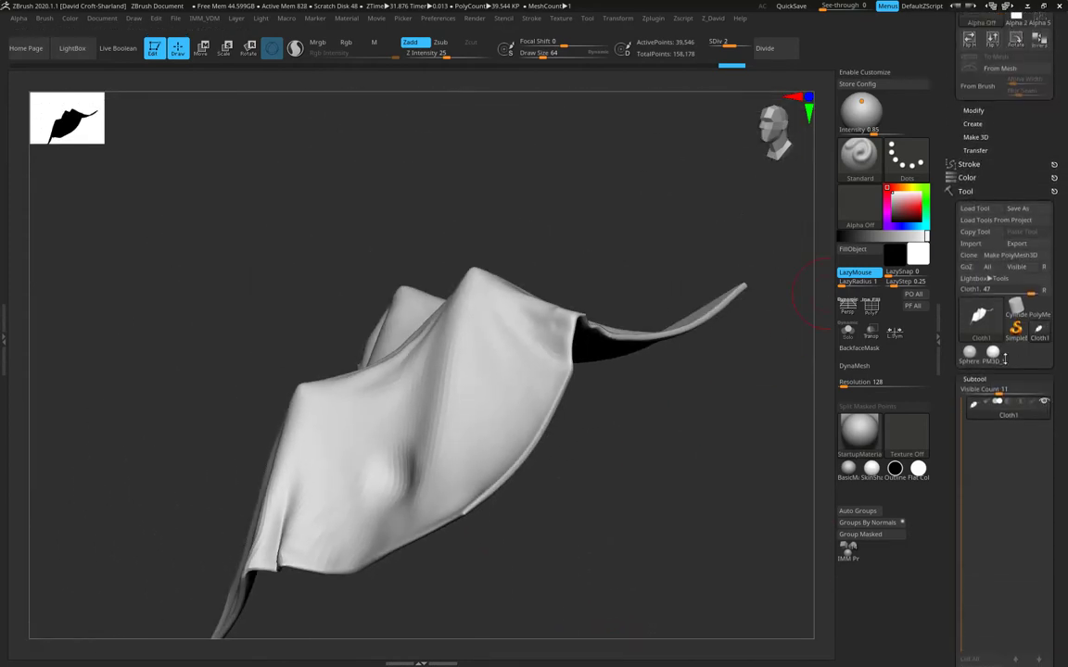
pyautogui.click(993, 353)
pyautogui.press('f')
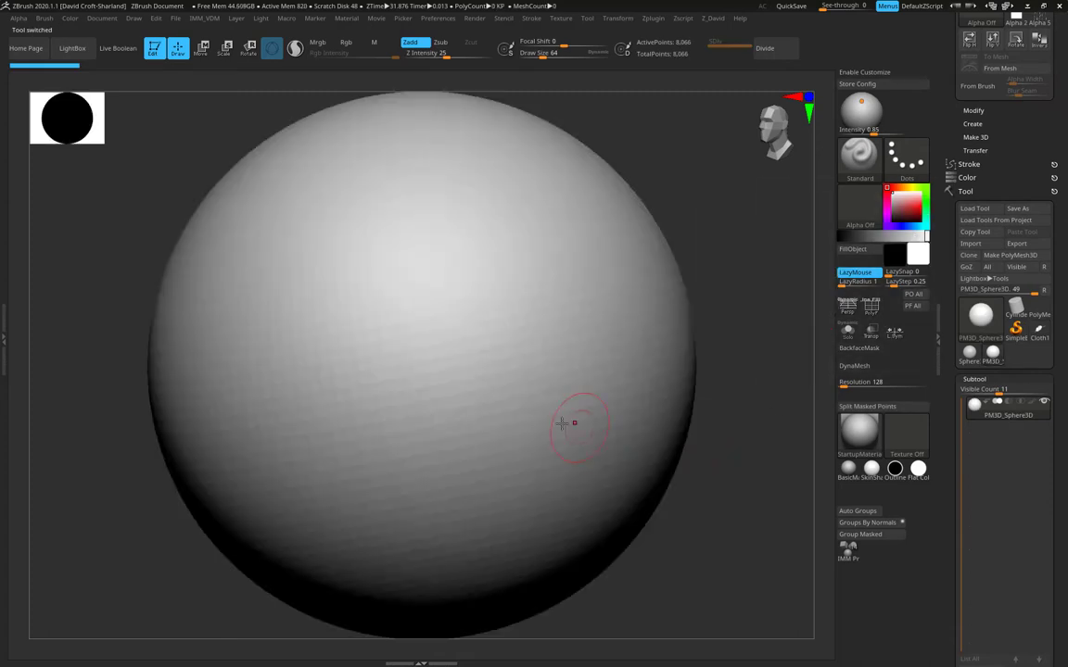
pyautogui.moveTo(525, 414); pyautogui.dragTo(717, 572, button='right')
pyautogui.moveTo(583, 383)
pyautogui.keyDown('ctrl'); pyautogui.mouseDown()
pyautogui.moveTo(572, 405)
pyautogui.moveTo(556, 370)
pyautogui.moveTo(679, 364)
pyautogui.moveTo(649, 389)
pyautogui.mouseUp(); pyautogui.keyUp('ctrl')
pyautogui.keyDown('ctrl'); pyautogui.moveTo(293, 400); pyautogui.dragTo(183, 250, button='right'); pyautogui.keyUp('ctrl')
# Step: Extract the masked patch of the sphere with a thickness of 0.02 and accept it as a new subtool
pyautogui.moveTo(1063, 506); pyautogui.dragTo(1058, 439)
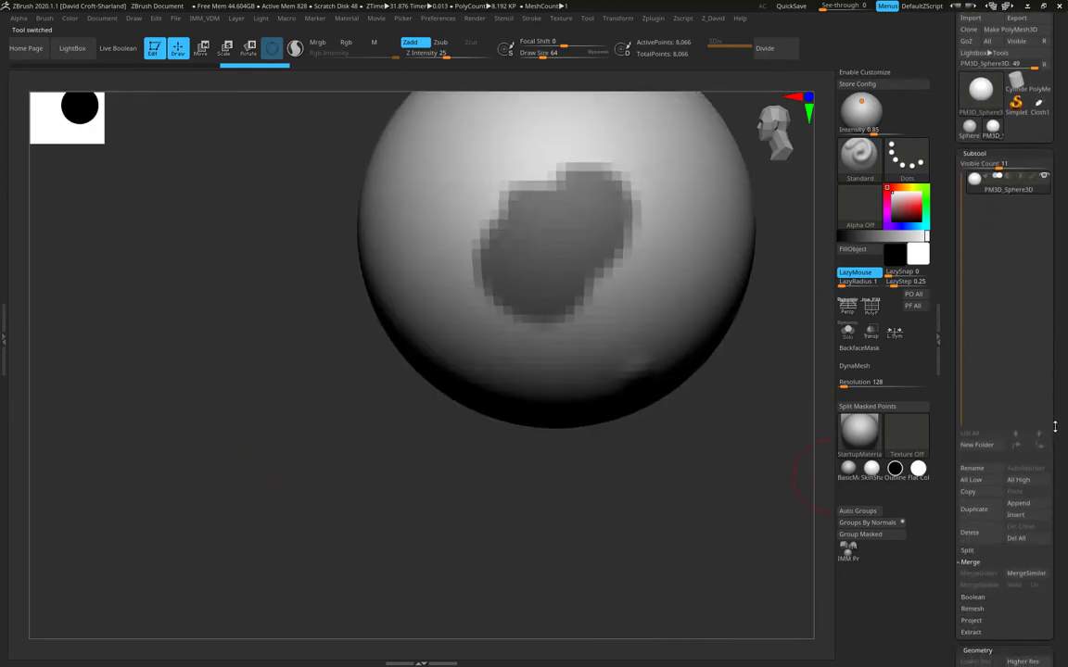
pyautogui.click(988, 505)
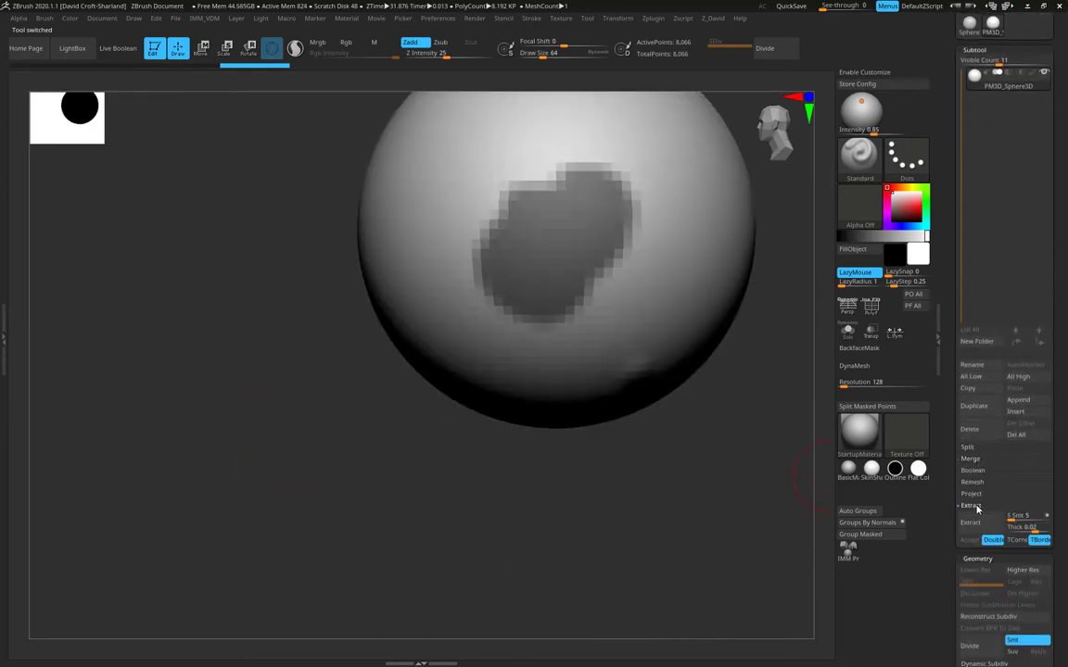
pyautogui.click(975, 527)
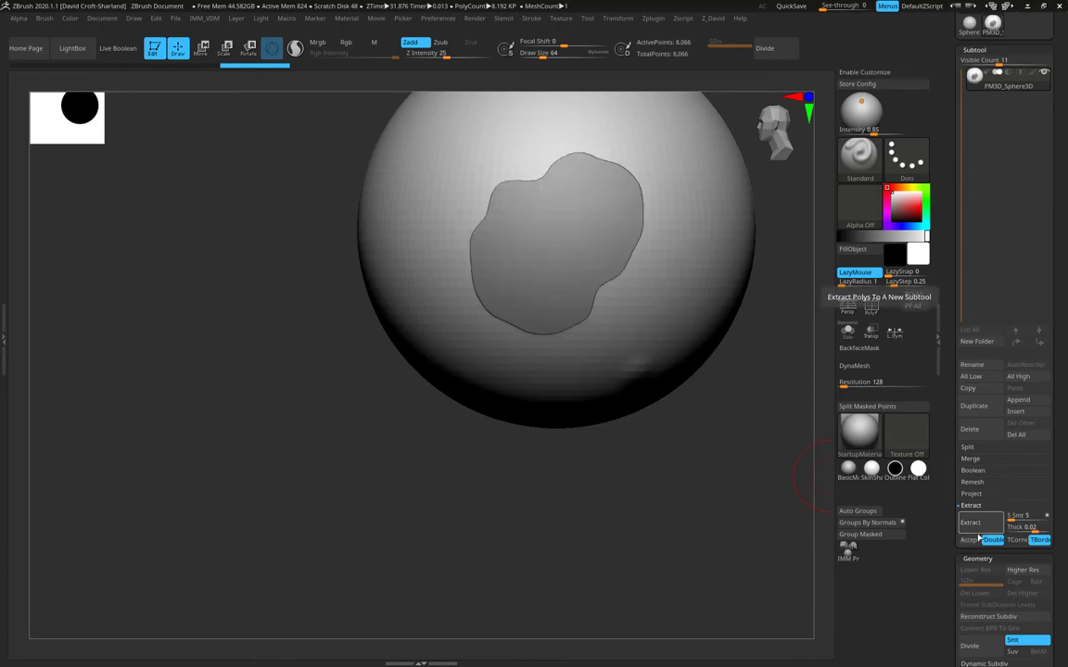
pyautogui.click(978, 538)
# Step: Isolate the extracted patch and examine its thickness, borders and surfaces from several angles
pyautogui.moveTo(698, 524); pyautogui.dragTo(766, 474)
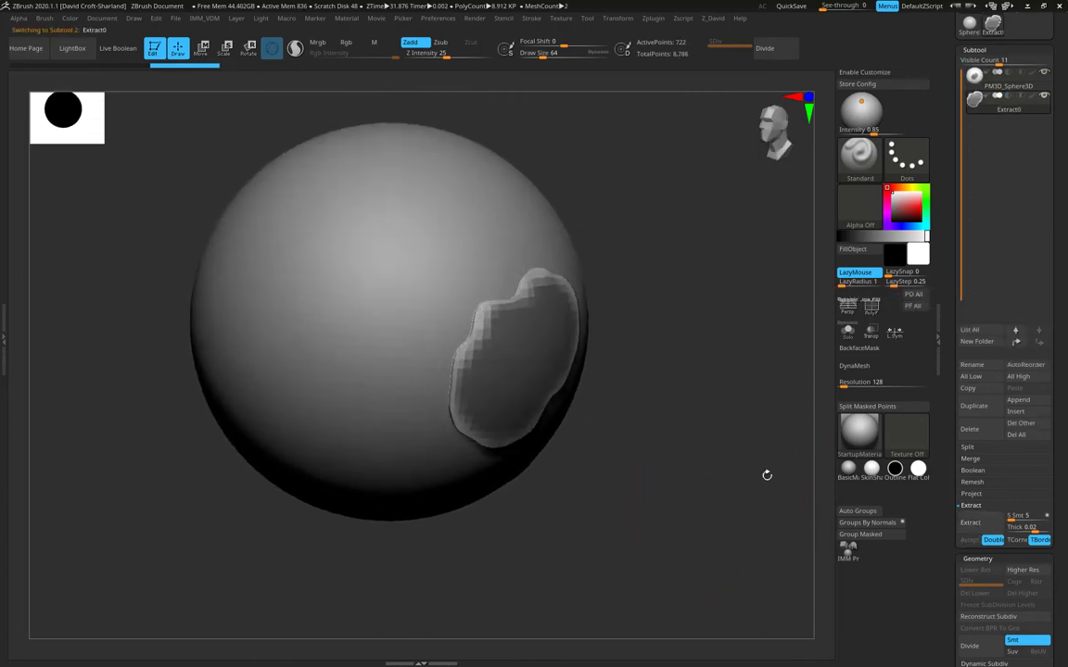
pyautogui.click(851, 331)
pyautogui.moveTo(666, 429); pyautogui.dragTo(582, 425)
pyautogui.click(1023, 527)
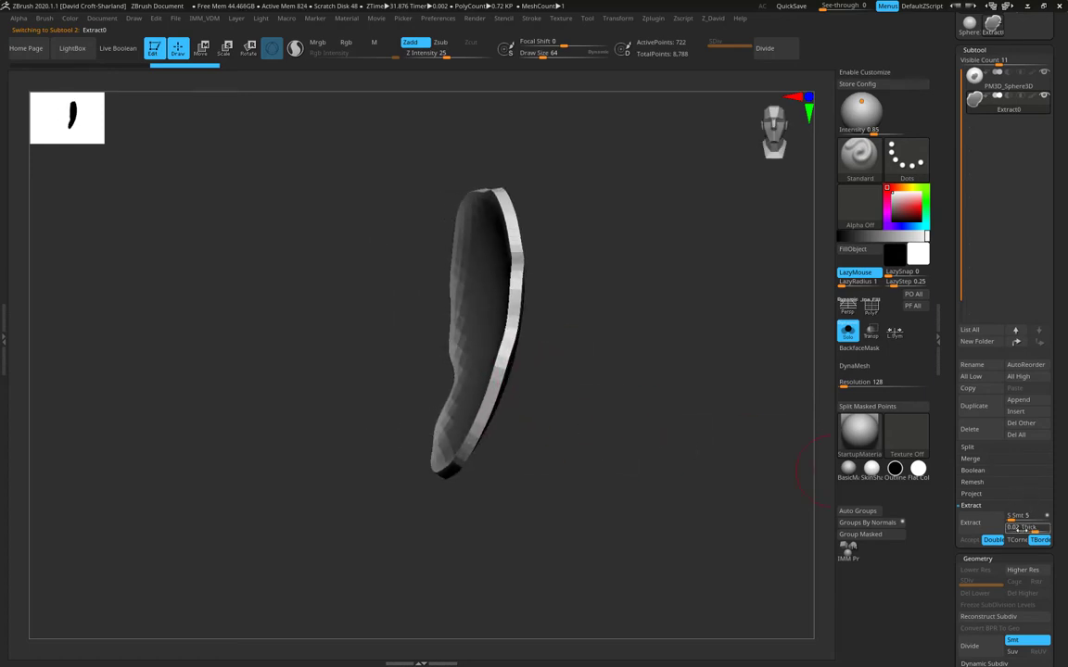
pyautogui.moveTo(1057, 534); pyautogui.dragTo(1058, 477)
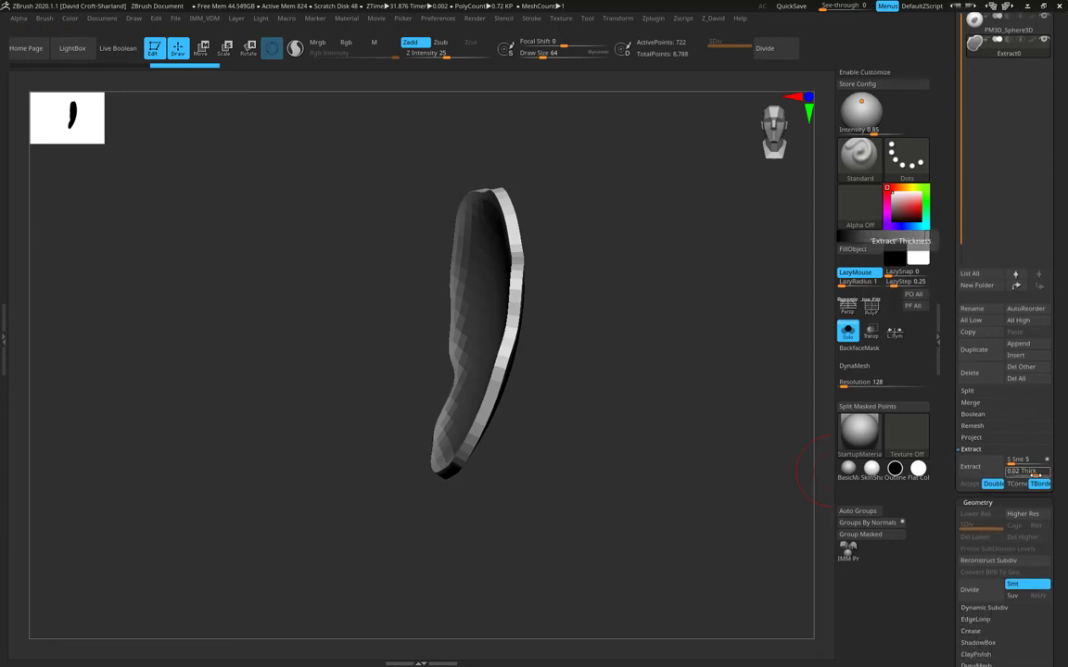
pyautogui.moveTo(601, 441)
pyautogui.mouseDown()
pyautogui.moveTo(715, 464)
pyautogui.moveTo(549, 446)
pyautogui.moveTo(655, 474)
pyautogui.moveTo(689, 417)
pyautogui.mouseUp()
pyautogui.moveTo(623, 496); pyautogui.dragTo(514, 345)
pyautogui.moveTo(595, 406); pyautogui.dragTo(655, 441)
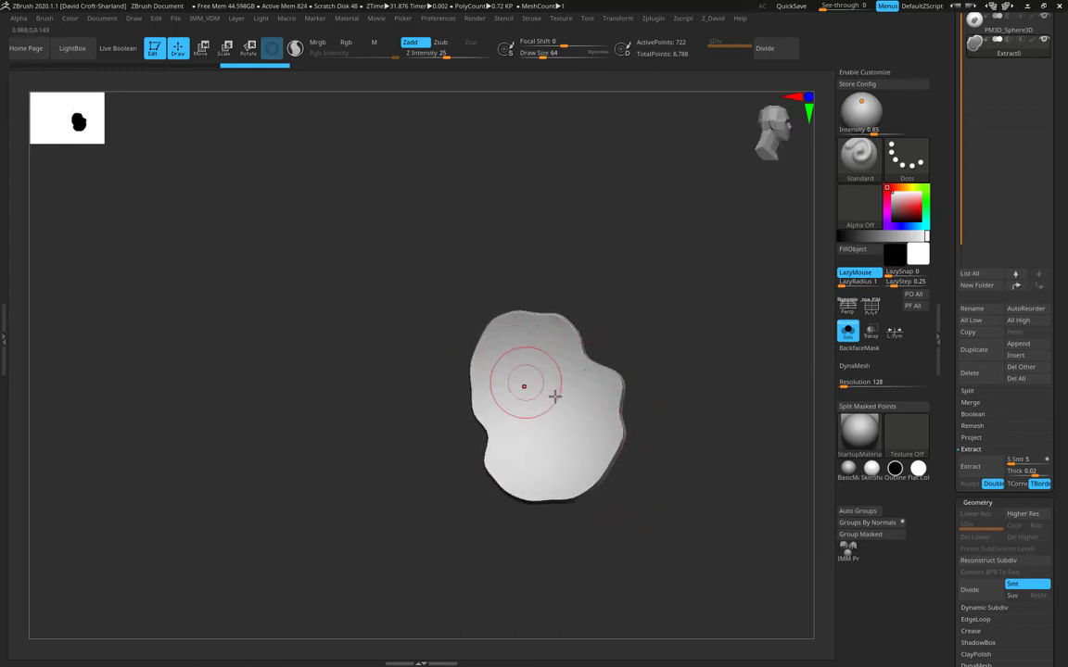
pyautogui.moveTo(623, 361); pyautogui.dragTo(644, 364)
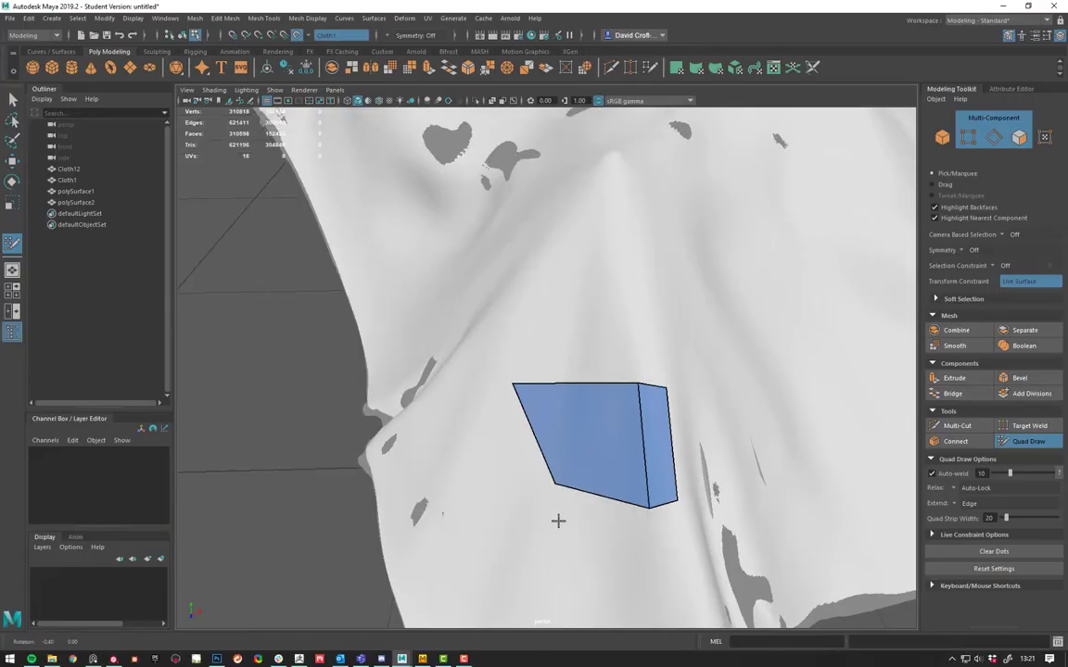
# Step: Switch to Maya and examine how the two Quad Draw faces sit on Cloth1, comparing it with the neighbouring cloth
pyautogui.scroll(-5, 555, 520)
pyautogui.keyDown('alt'); pyautogui.moveTo(529, 413); pyautogui.dragTo(510, 393); pyautogui.keyUp('alt')
pyautogui.scroll(5, 512, 395)
pyautogui.keyDown('alt'); pyautogui.moveTo(553, 453); pyautogui.dragTo(613, 405); pyautogui.keyUp('alt')
pyautogui.keyDown('alt'); pyautogui.moveTo(613, 449); pyautogui.dragTo(610, 446, button='middle'); pyautogui.keyUp('alt')
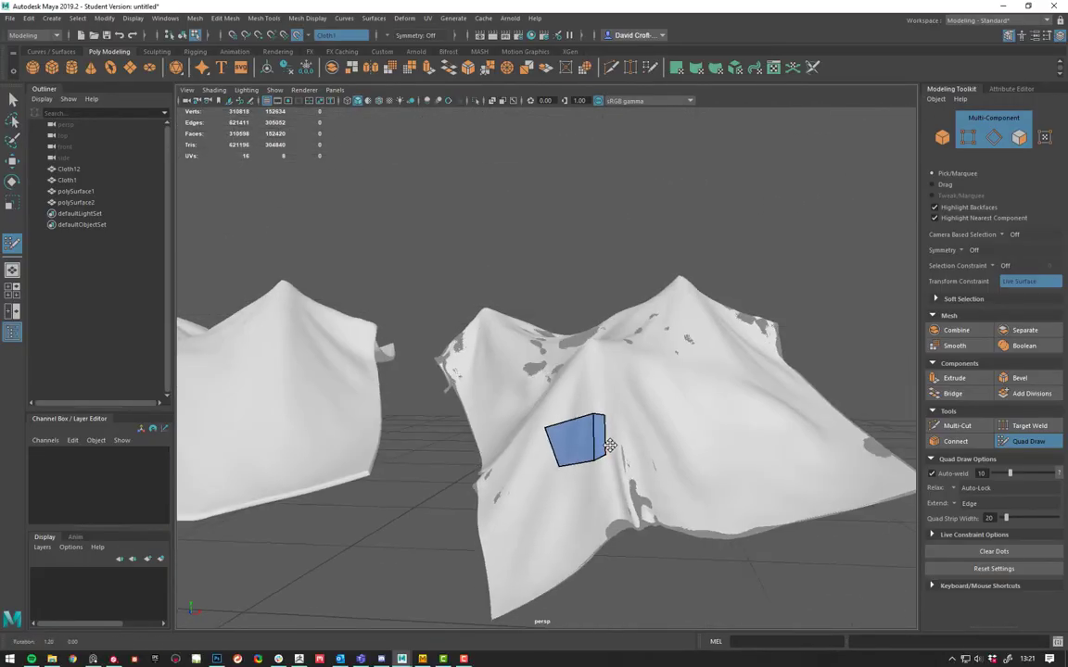
pyautogui.moveTo(610, 446)
pyautogui.keyDown('alt'); pyautogui.mouseDown()
pyautogui.moveTo(580, 428)
pyautogui.moveTo(608, 424)
pyautogui.mouseUp(); pyautogui.keyUp('alt')
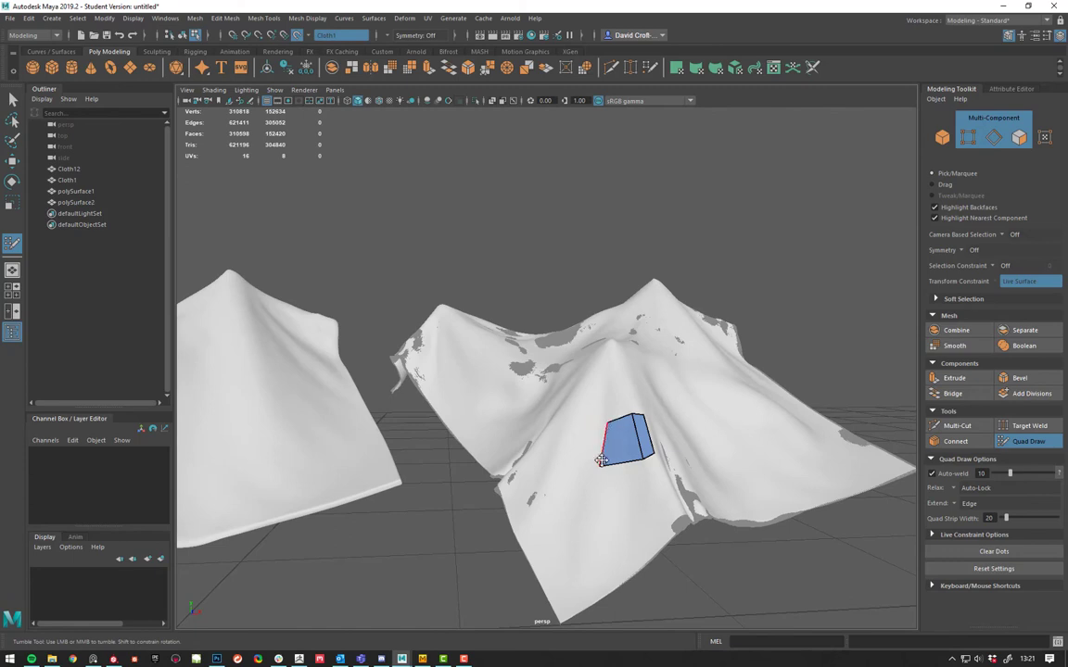
pyautogui.moveTo(598, 465); pyautogui.dragTo(606, 465)
pyautogui.keyDown('alt'); pyautogui.moveTo(538, 481); pyautogui.dragTo(464, 410); pyautogui.keyUp('alt')
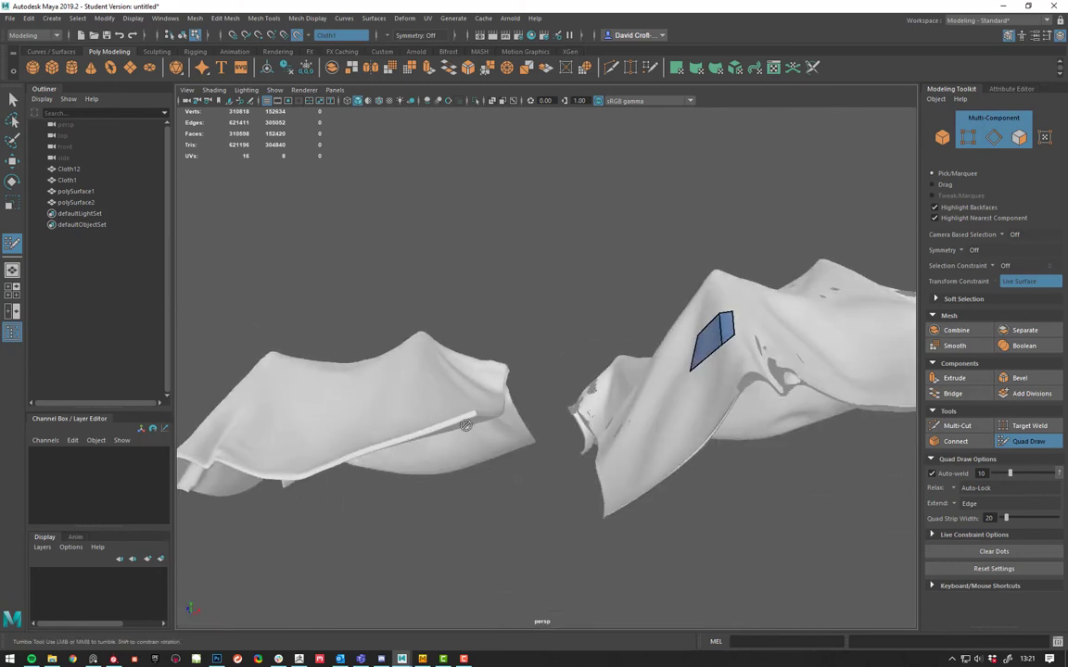